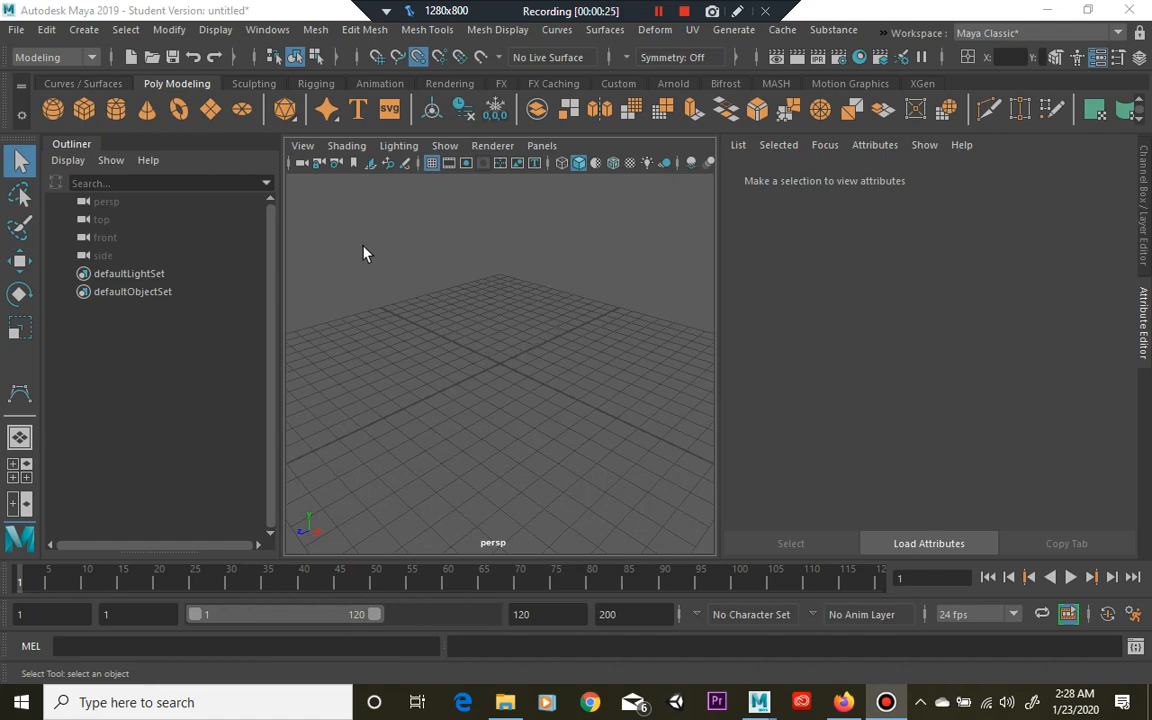
# Step: Create a free image plane from the Create menu, dismissing its options dialog afterwards
pyautogui.click(83, 31)
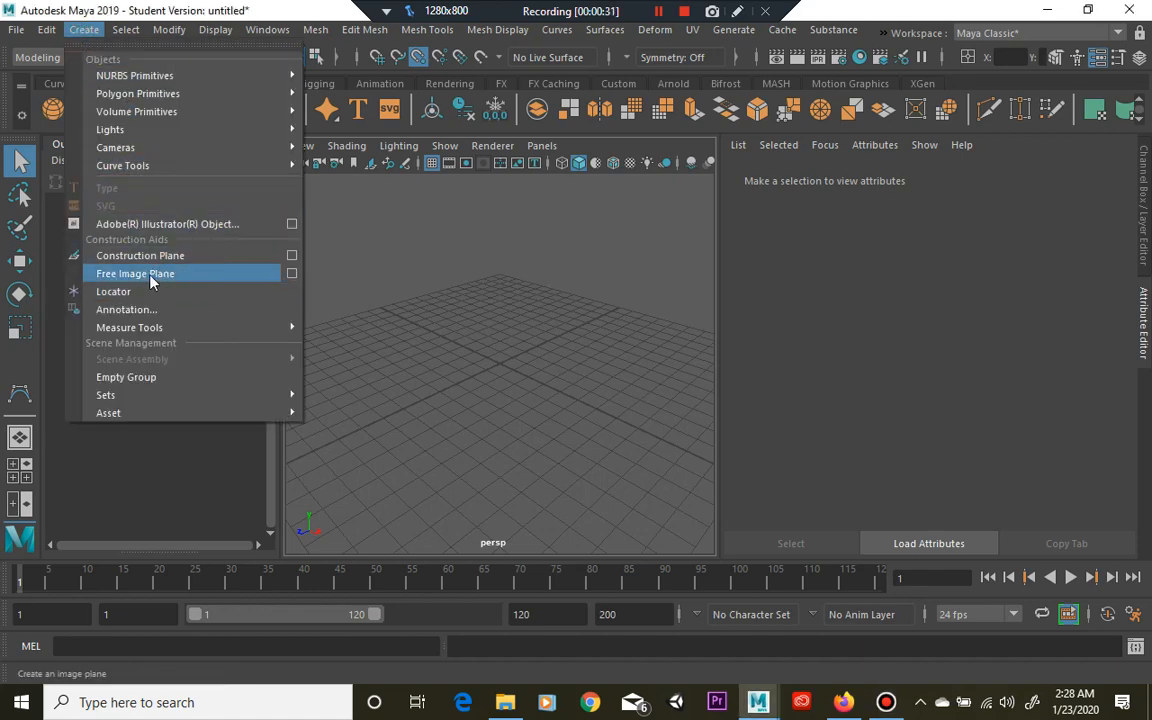
pyautogui.click(226, 276)
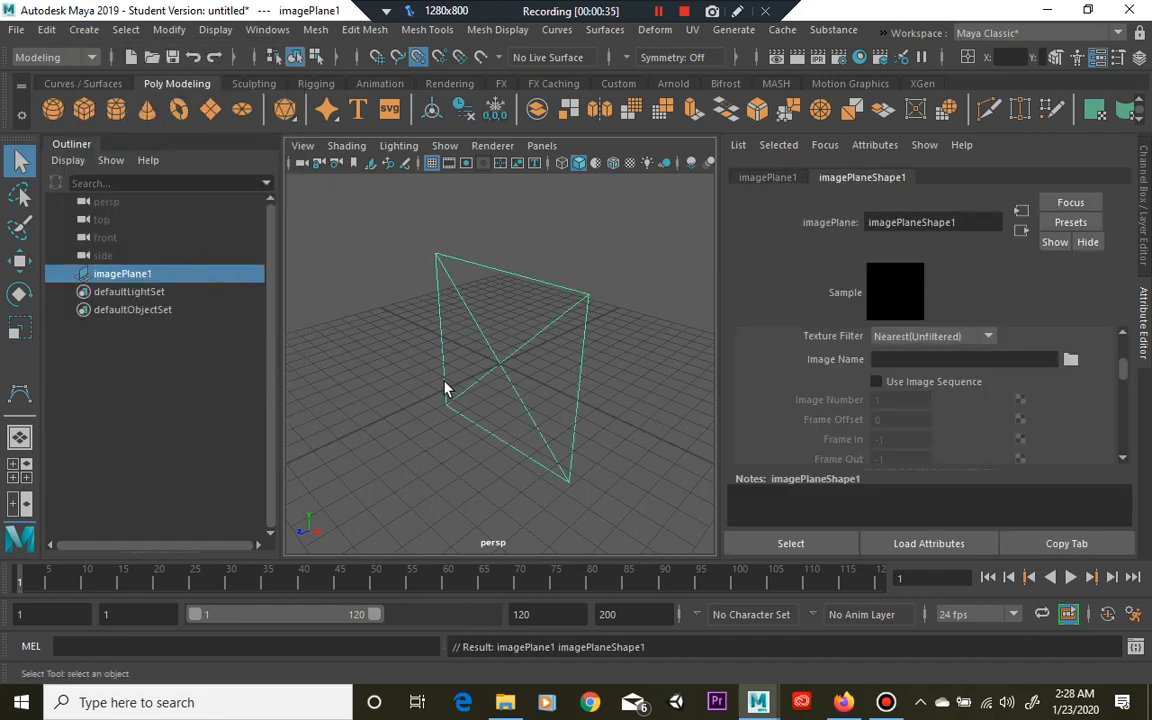
pyautogui.click(84, 29)
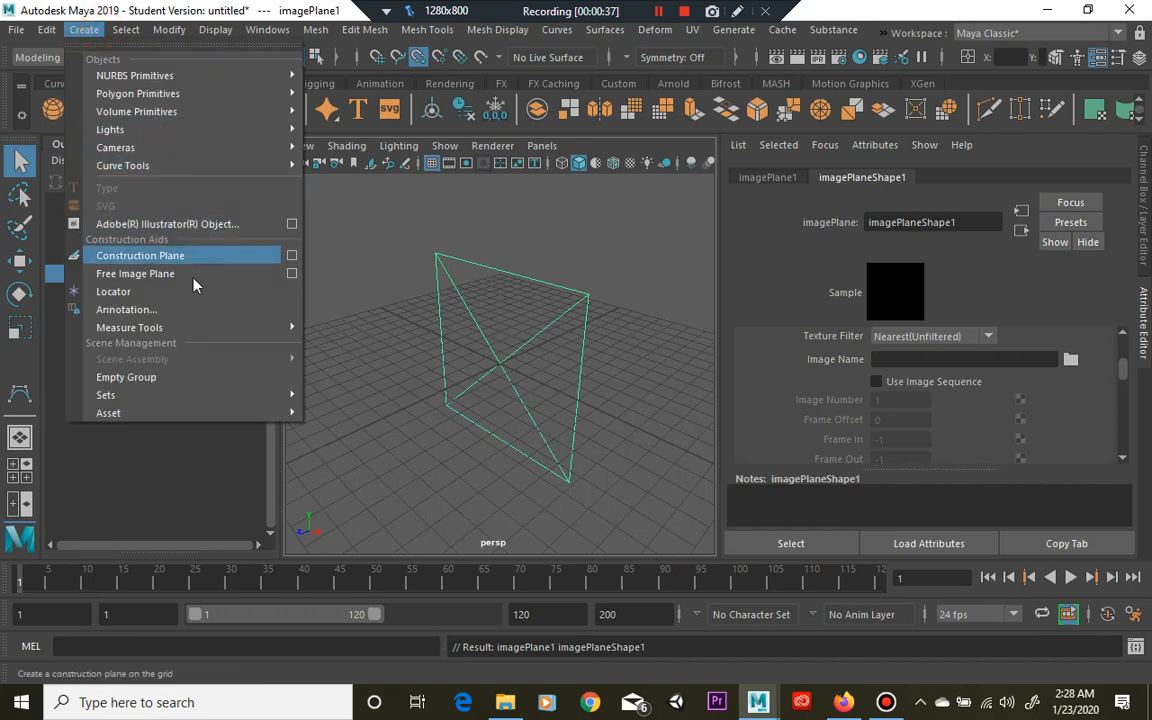
pyautogui.click(293, 276)
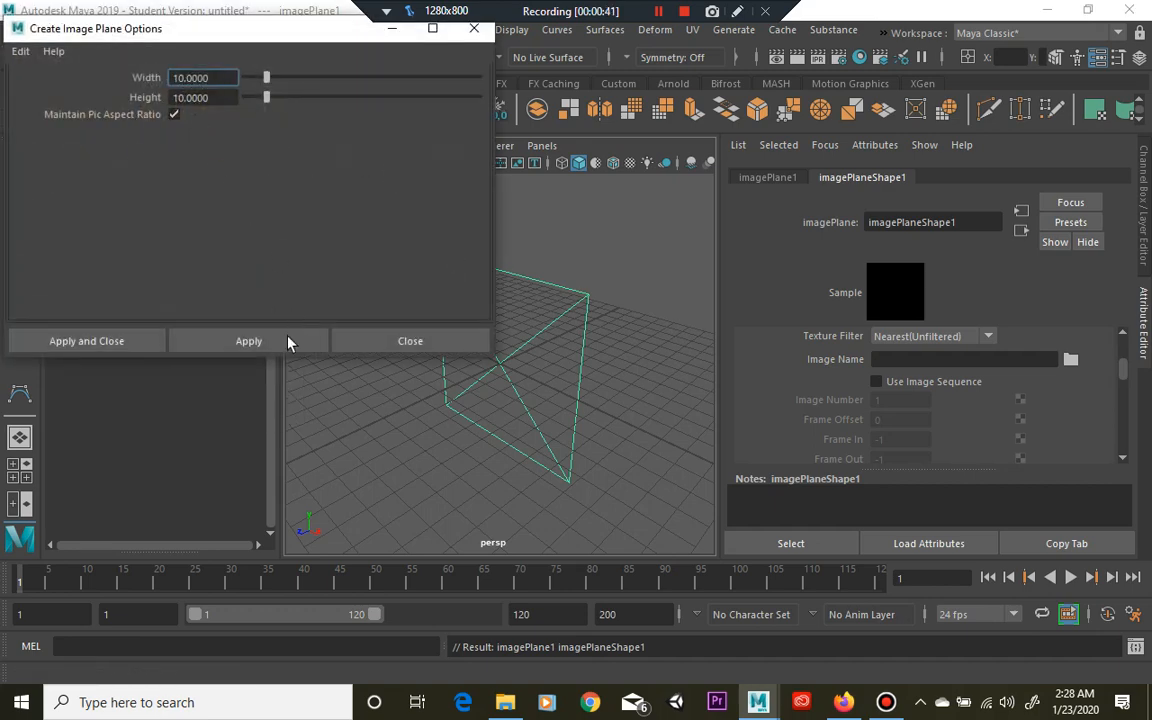
pyautogui.click(399, 341)
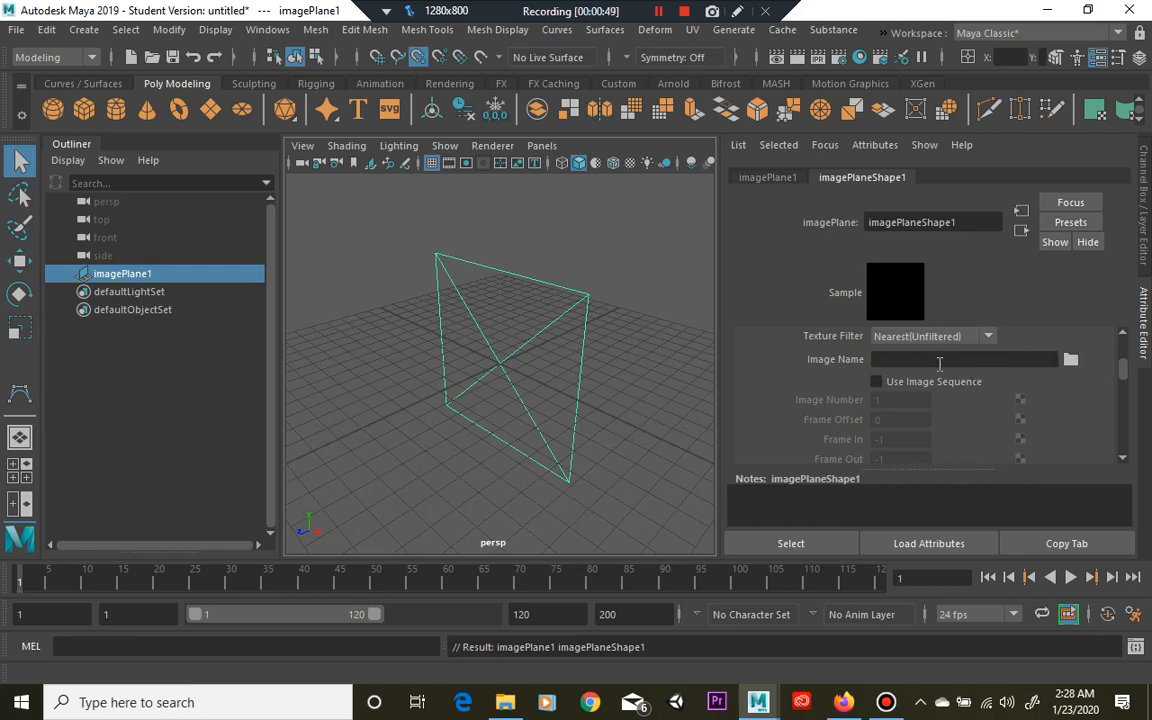
# Step: Browse for the image plane's picture and load pottery.jpg from the sourceimages folder
pyautogui.click(1072, 366)
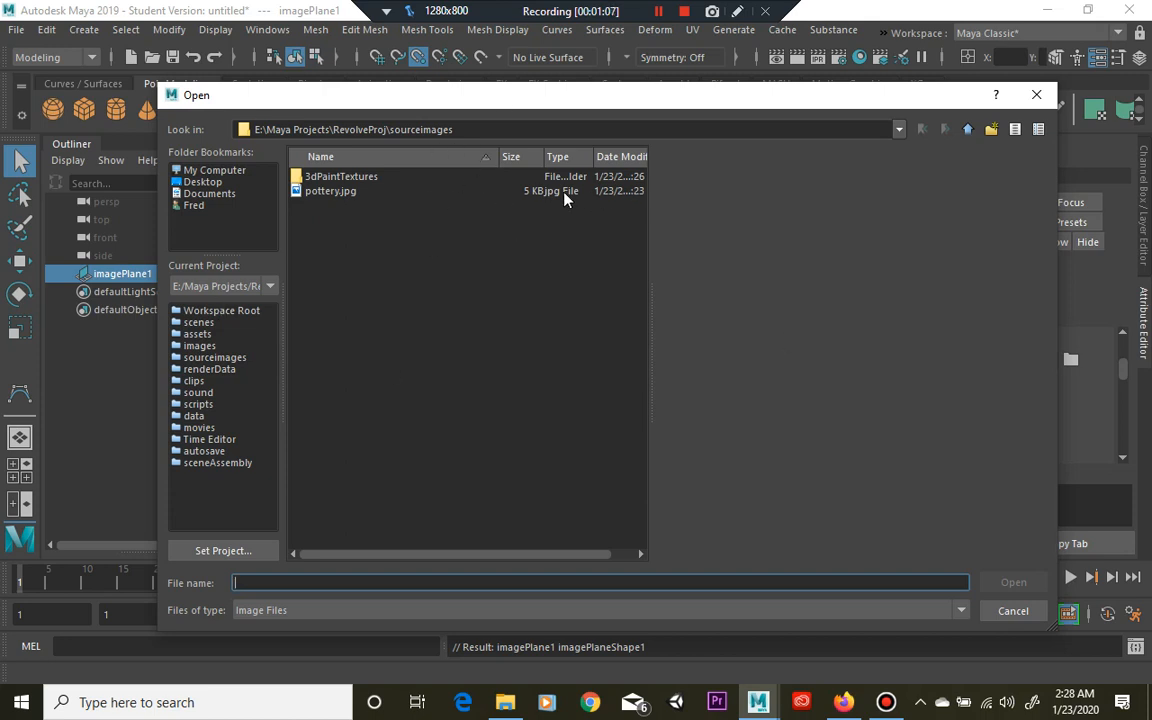
pyautogui.click(328, 193)
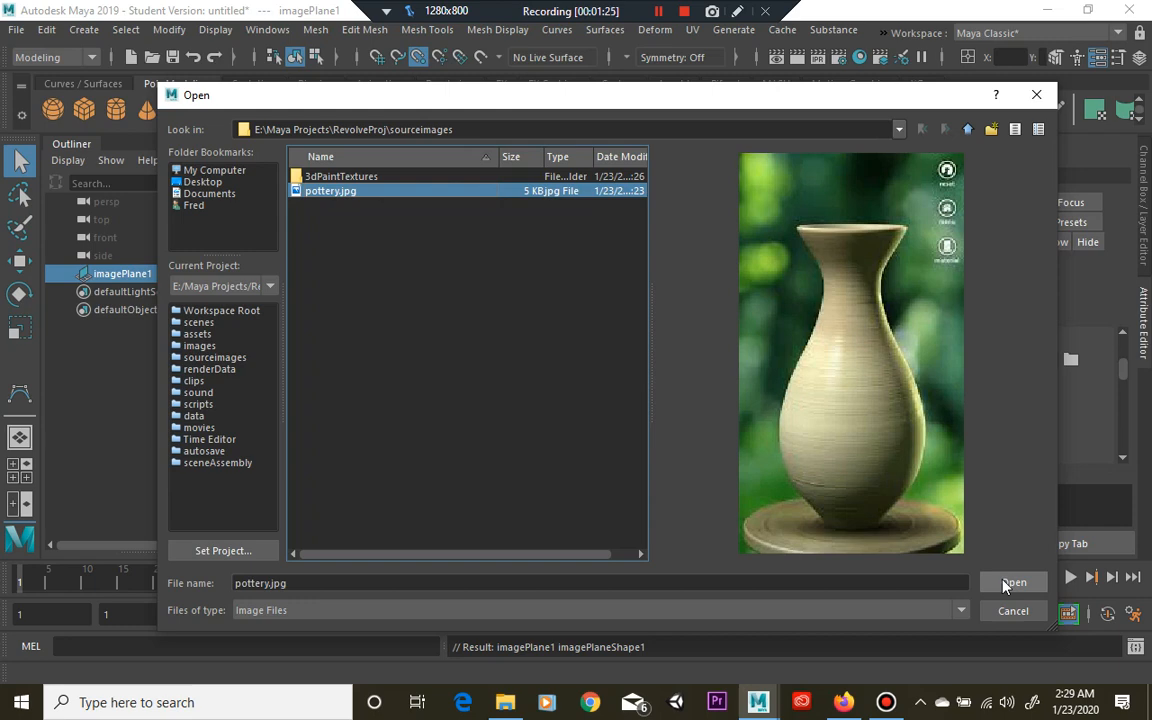
pyautogui.click(1013, 583)
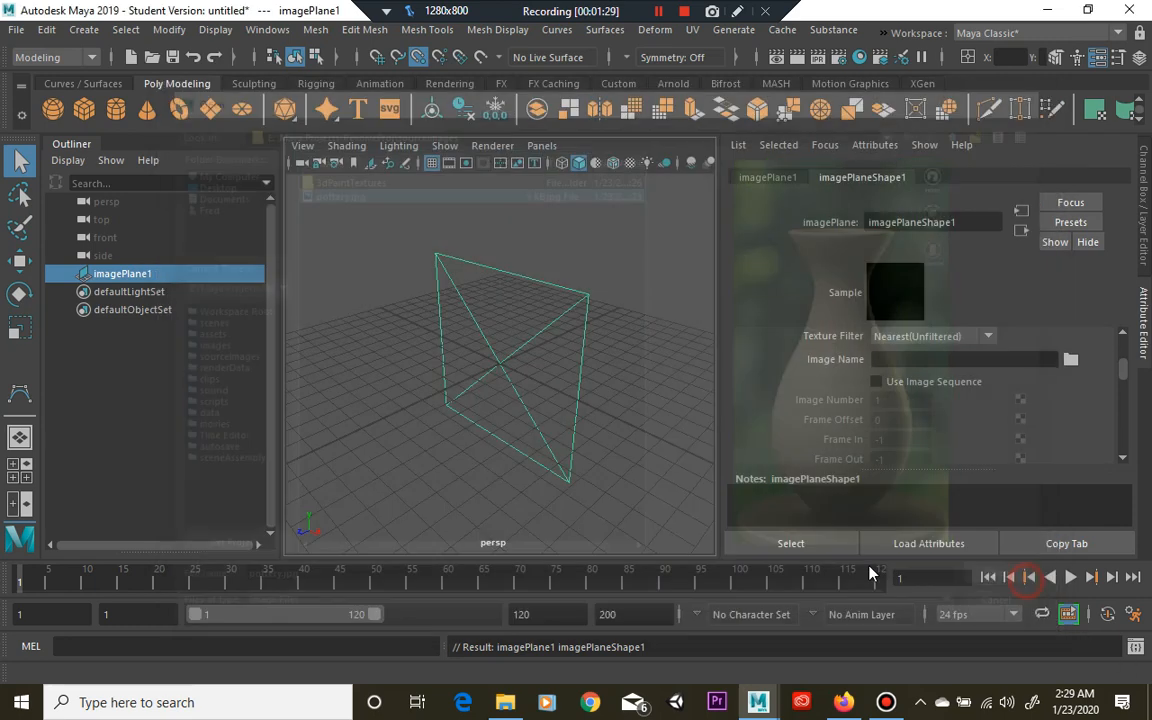
# Step: Switch to four views, maximize the front view and frame the vase image plane in it
pyautogui.click(347, 146)
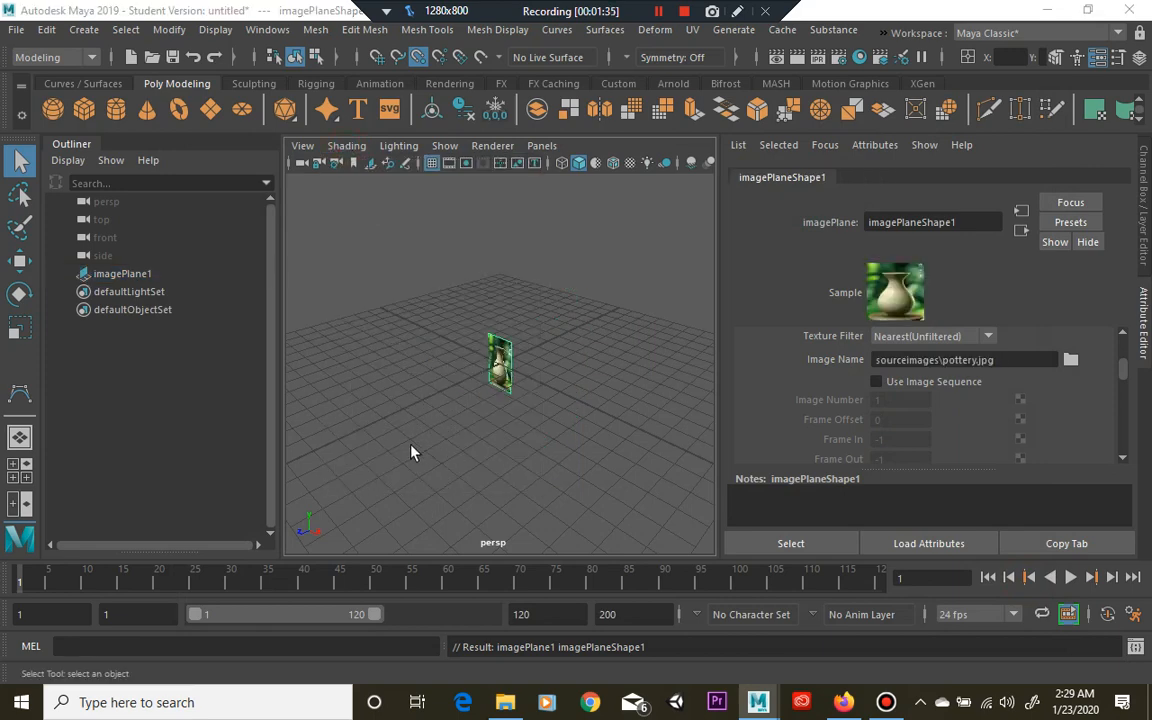
pyautogui.press('space')
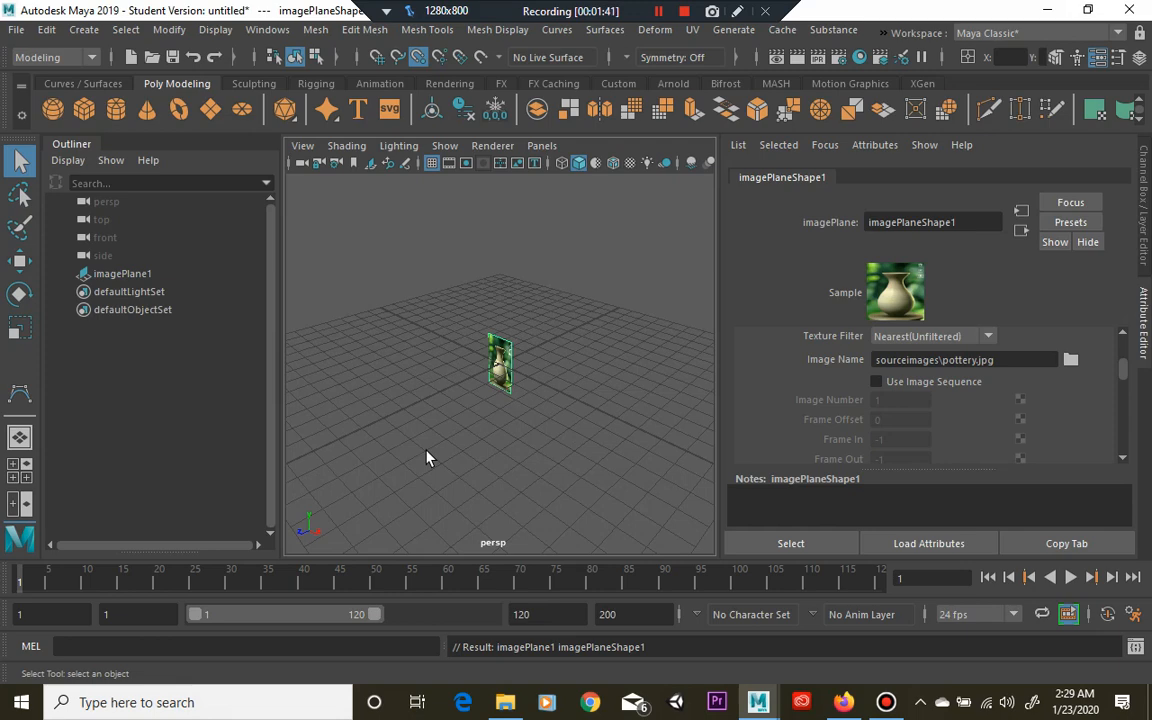
pyautogui.click(19, 437)
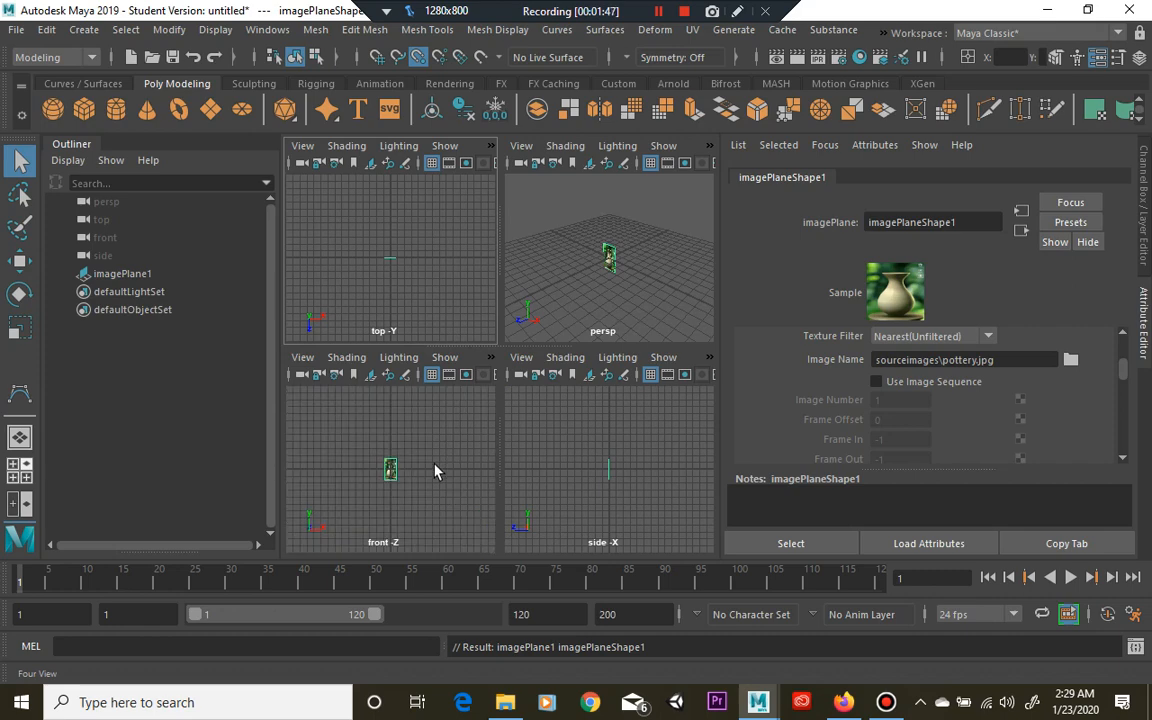
pyautogui.press('space')
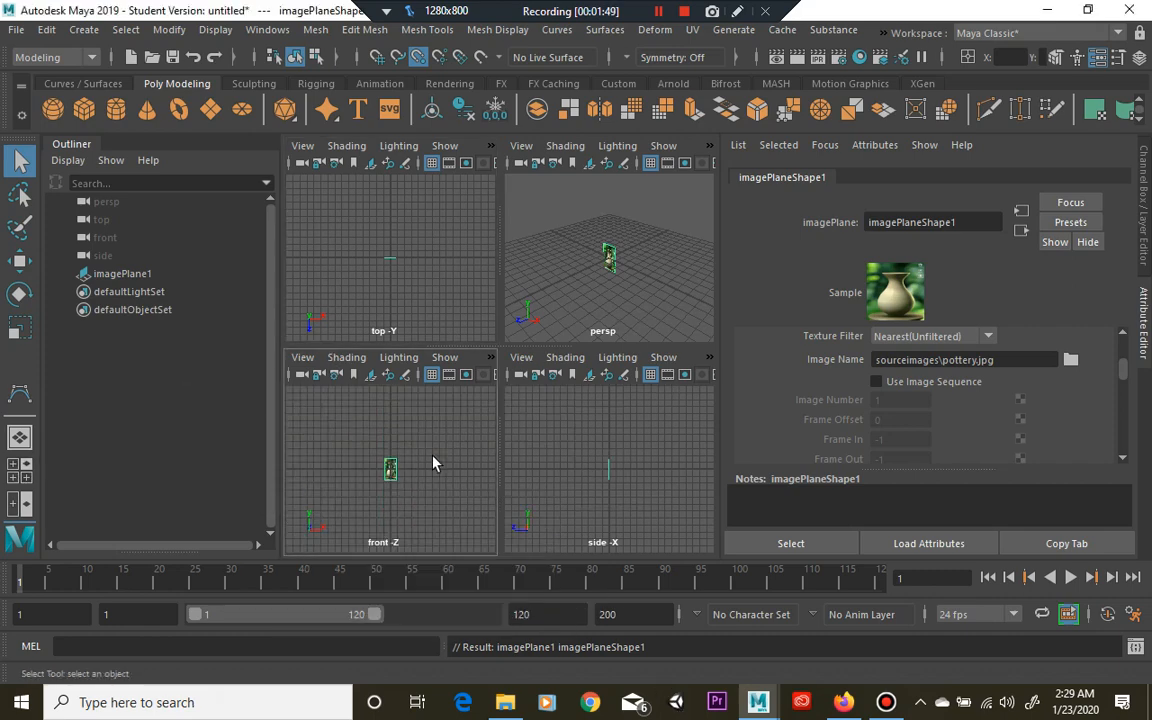
pyautogui.press('space')
pyautogui.scroll(3, 433, 462)
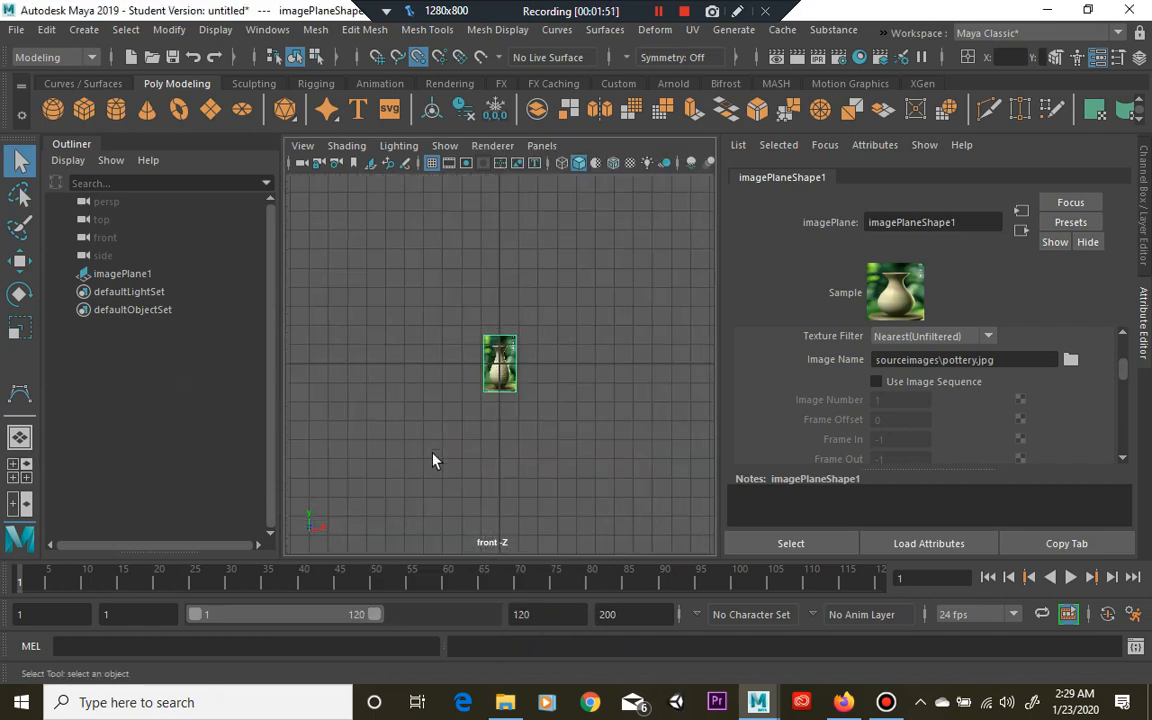
pyautogui.scroll(1, 433, 462)
pyautogui.scroll(3, 433, 462)
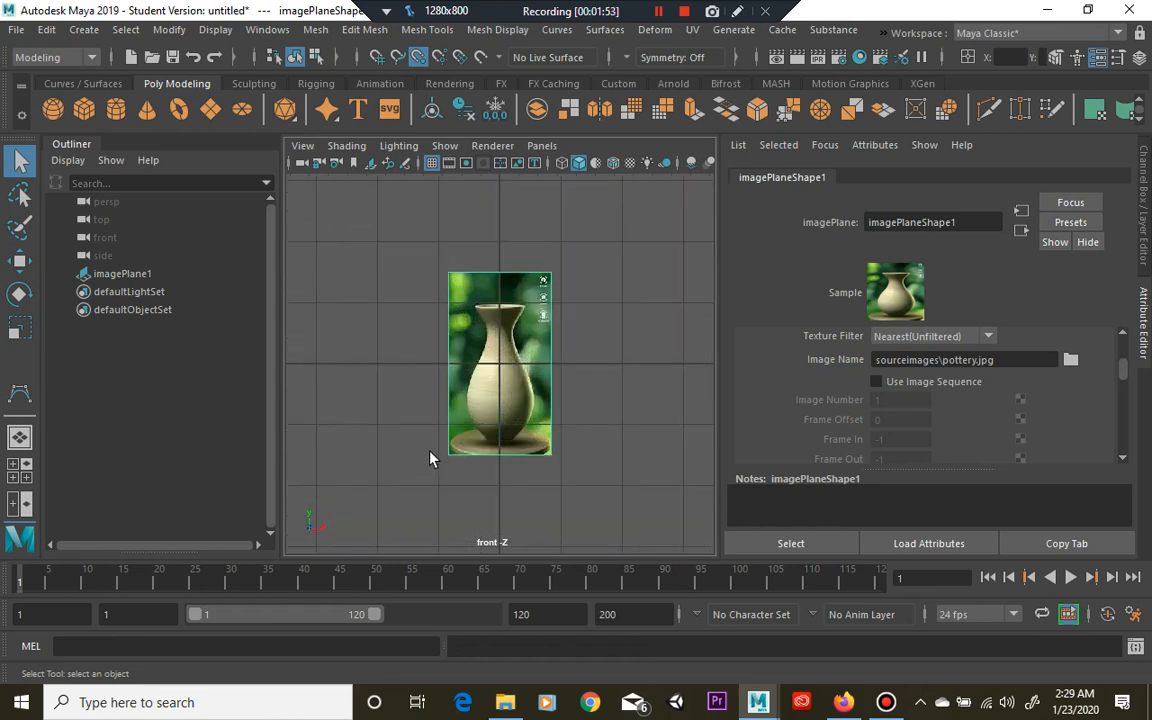
pyautogui.scroll(2, 429, 452)
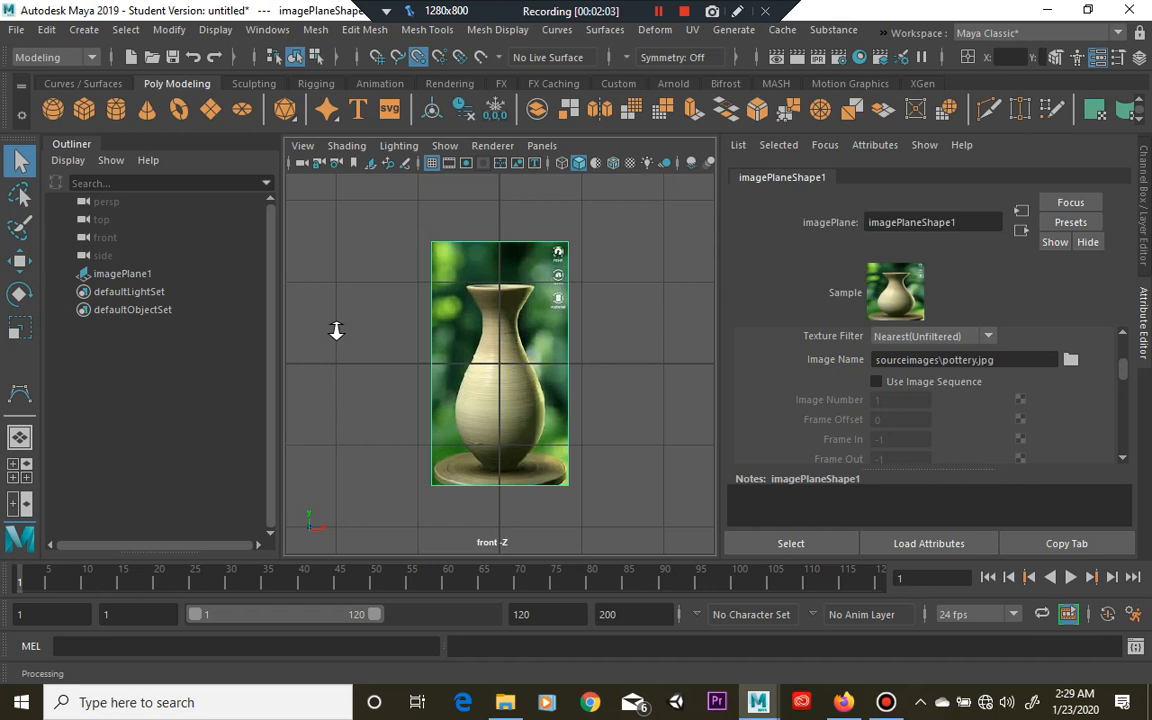
pyautogui.scroll(2, 337, 331)
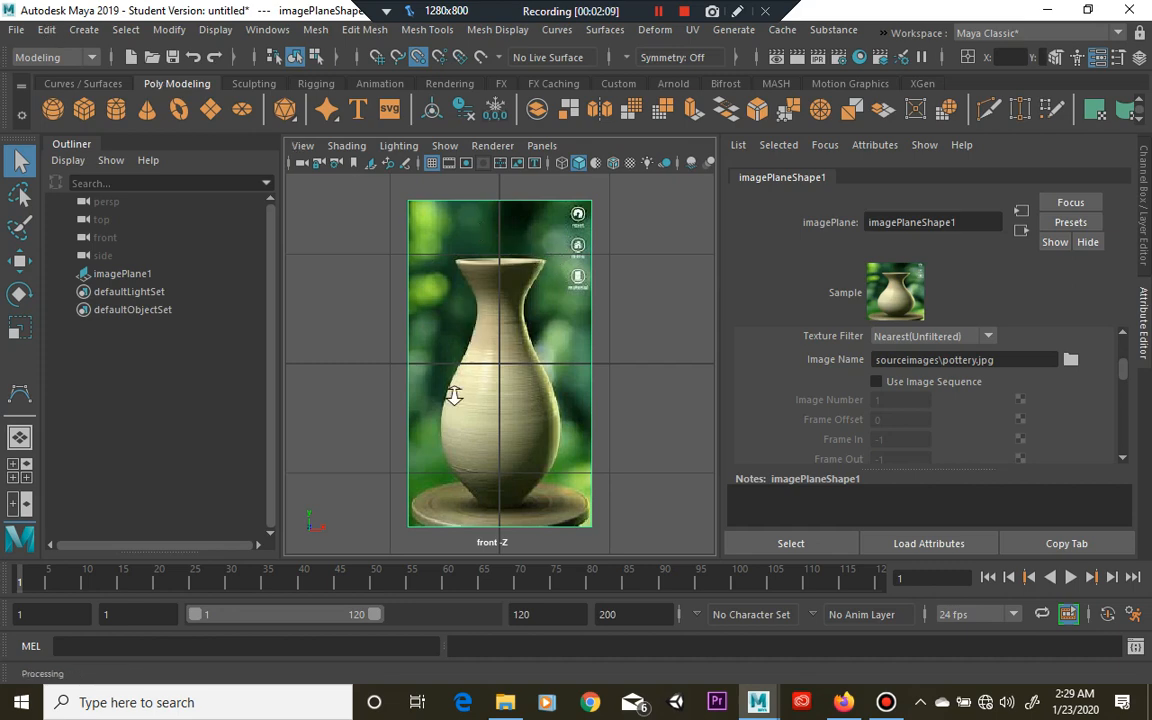
pyautogui.scroll(5, 455, 350)
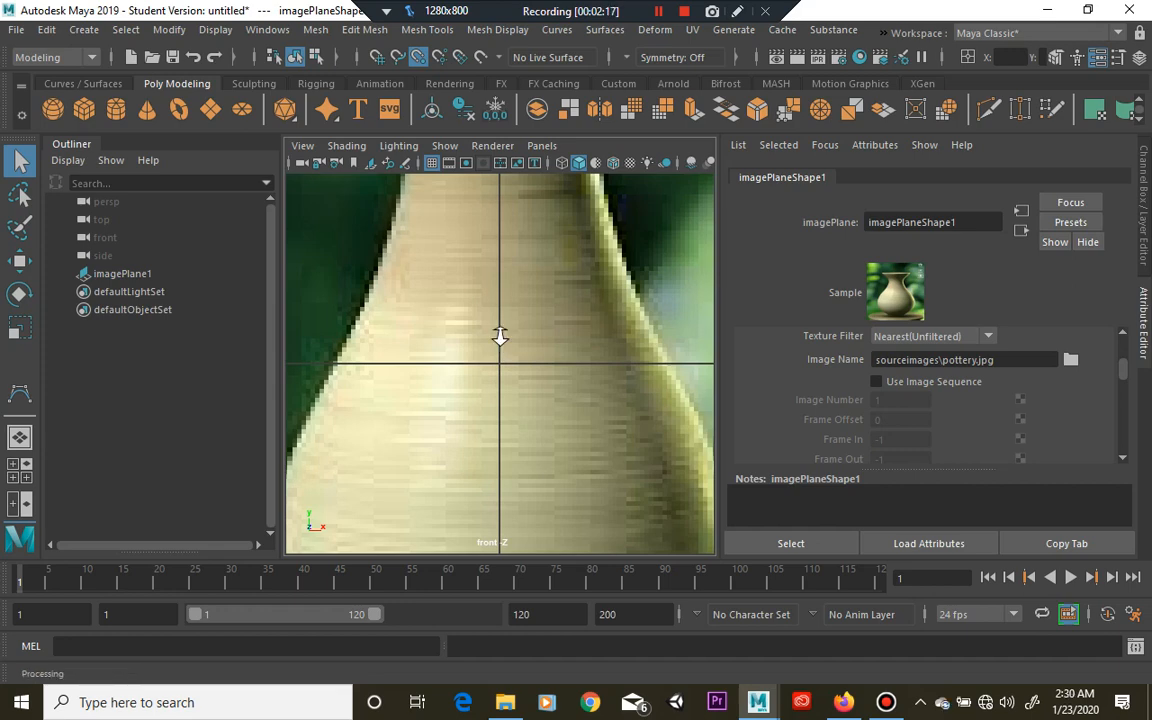
pyautogui.scroll(-10, 435, 353)
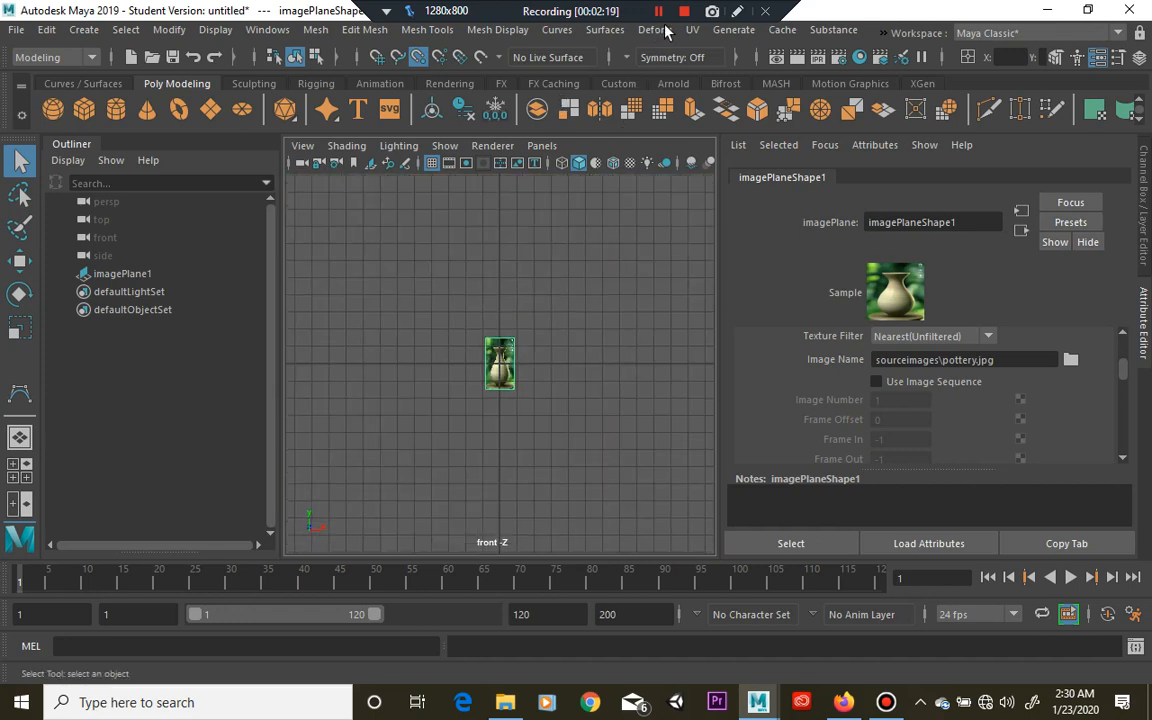
pyautogui.press('f')
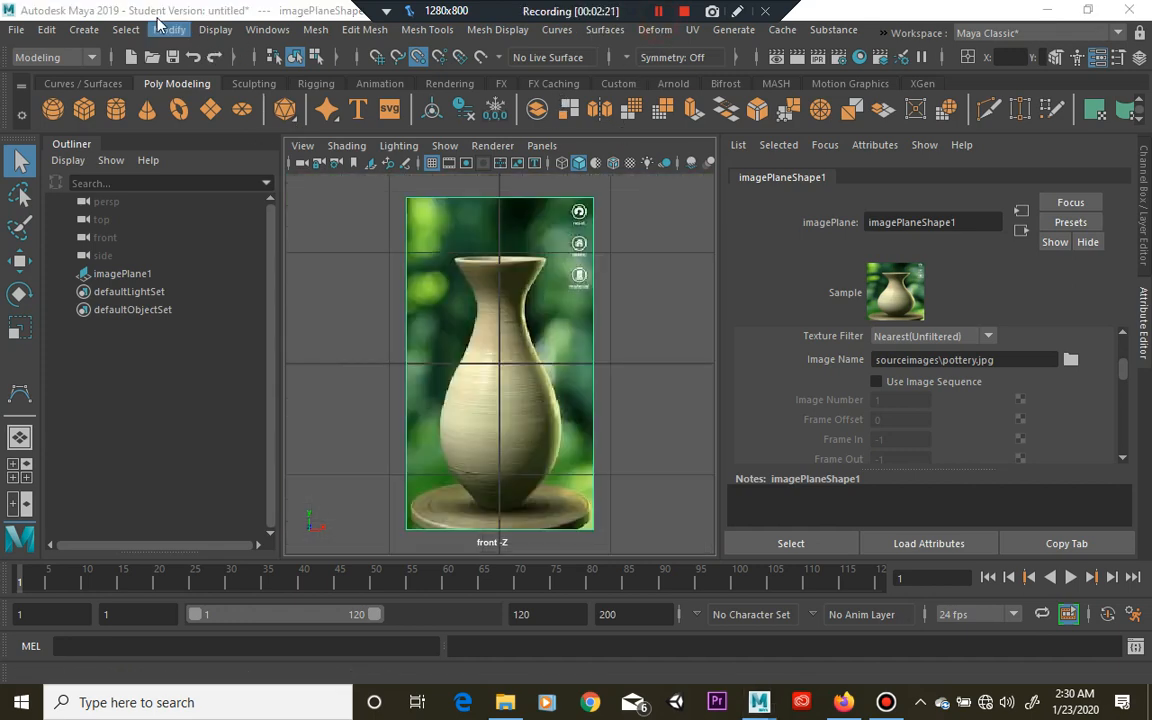
# Step: Start a CV curve with its first point grid-snapped to the centre axis at rim height, then release snapping
pyautogui.click(84, 30)
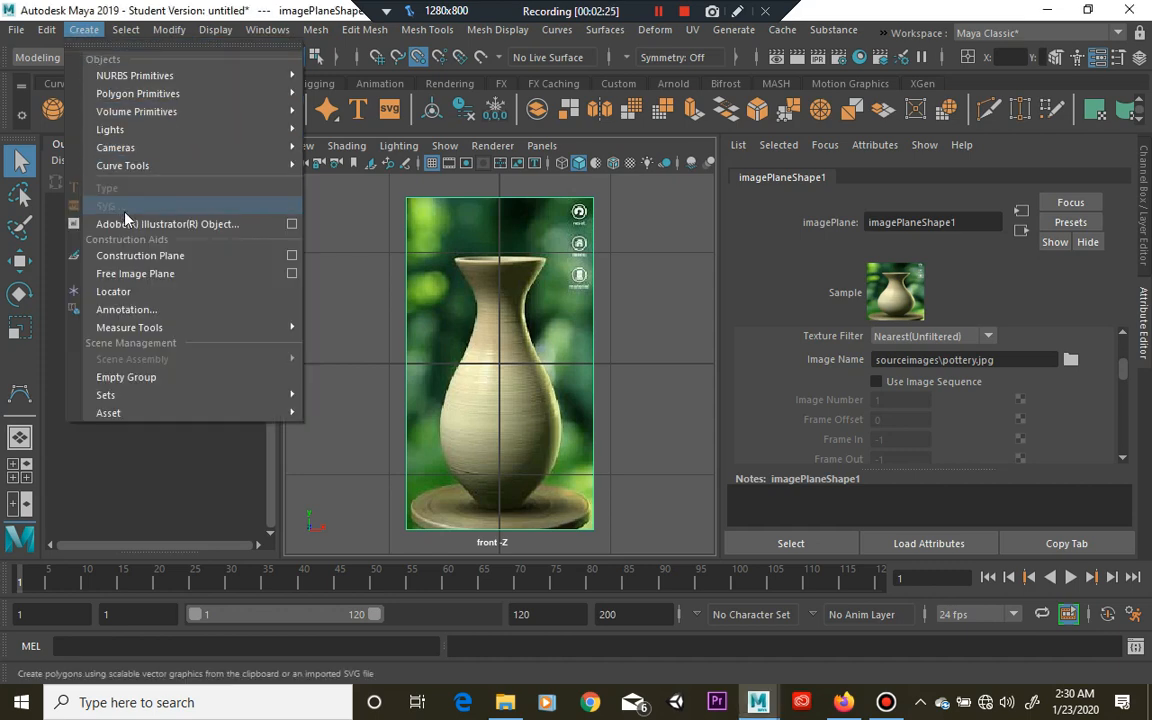
pyautogui.moveTo(123, 165)
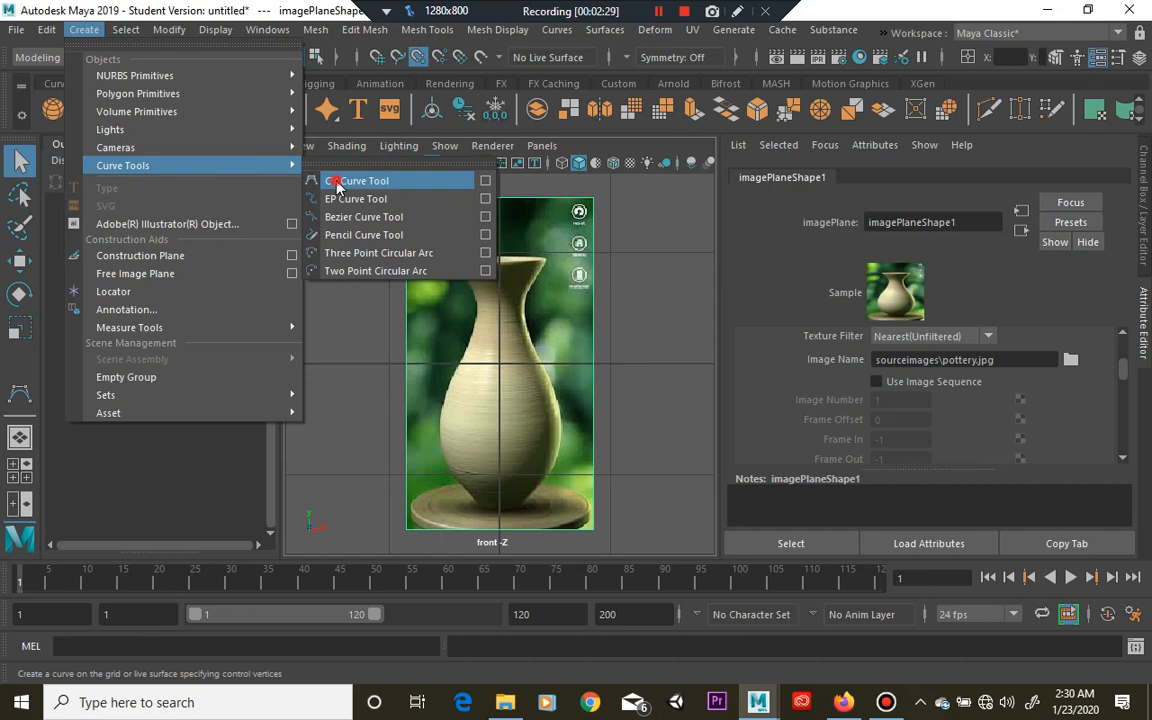
pyautogui.click(335, 180)
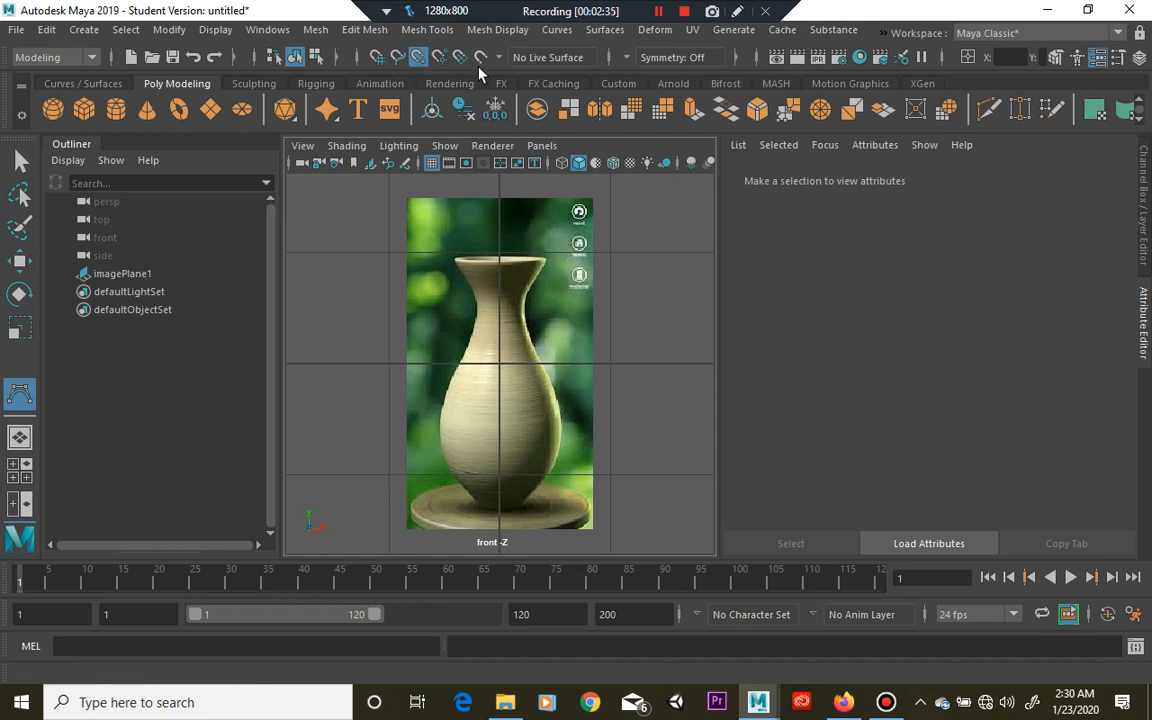
pyautogui.click(380, 59)
pyautogui.click(500, 254)
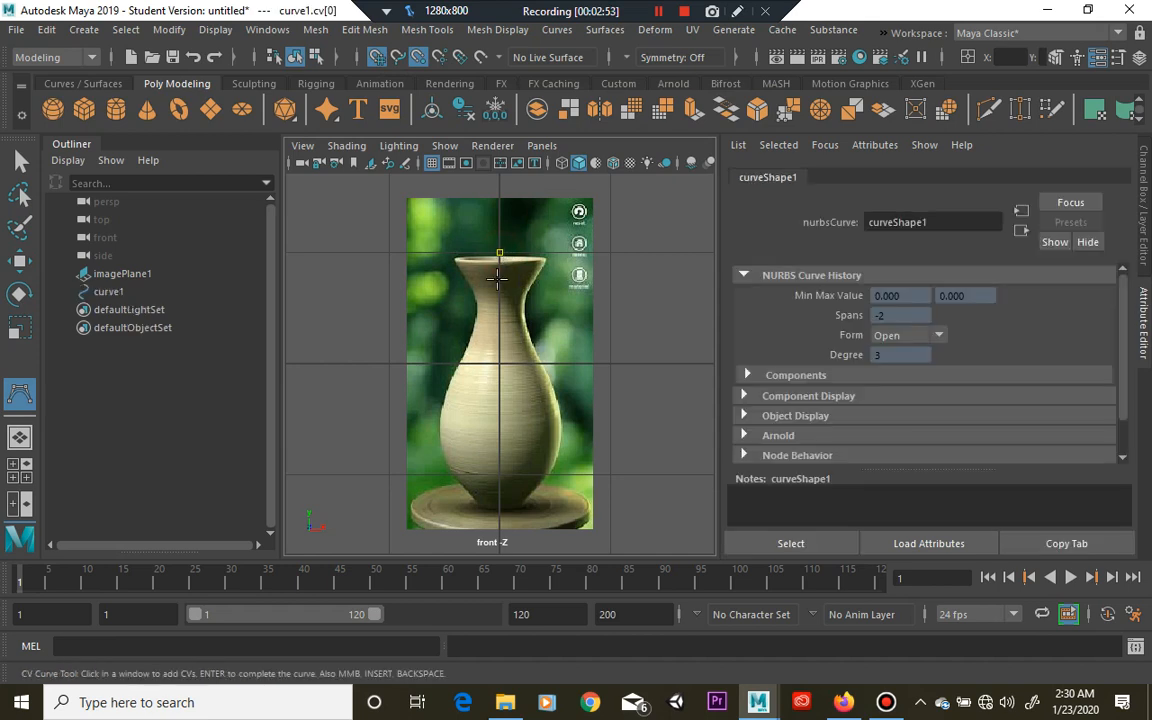
pyautogui.click(377, 57)
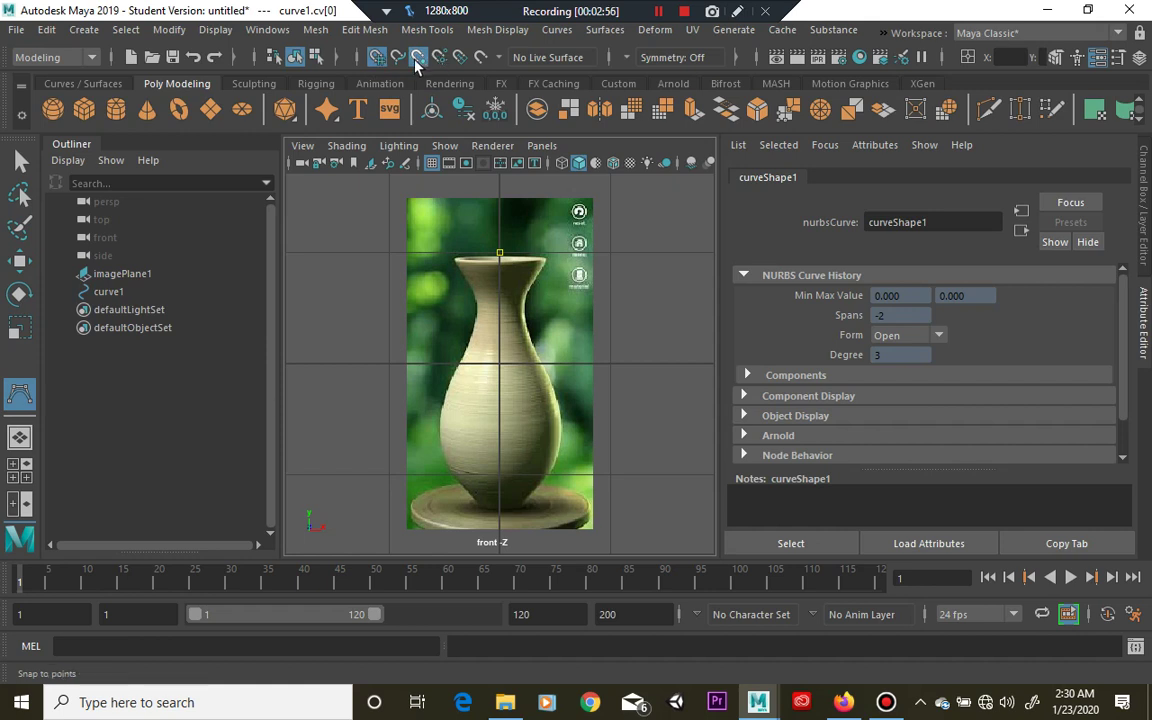
pyautogui.click(500, 253)
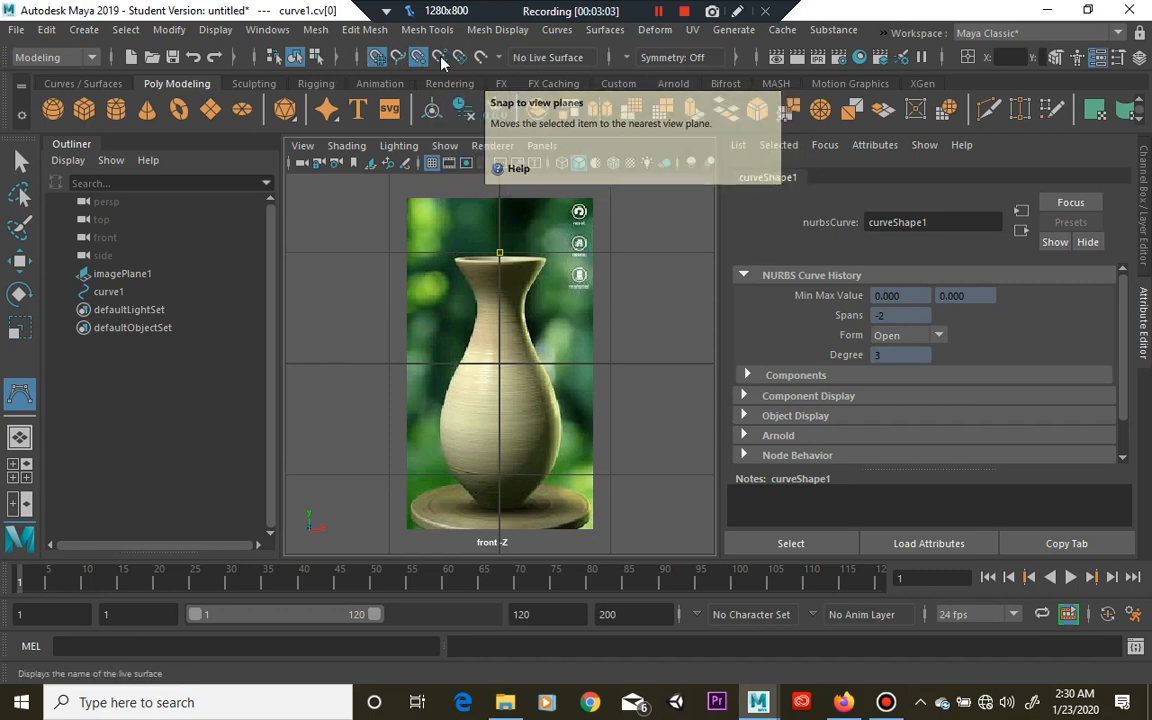
pyautogui.click(377, 60)
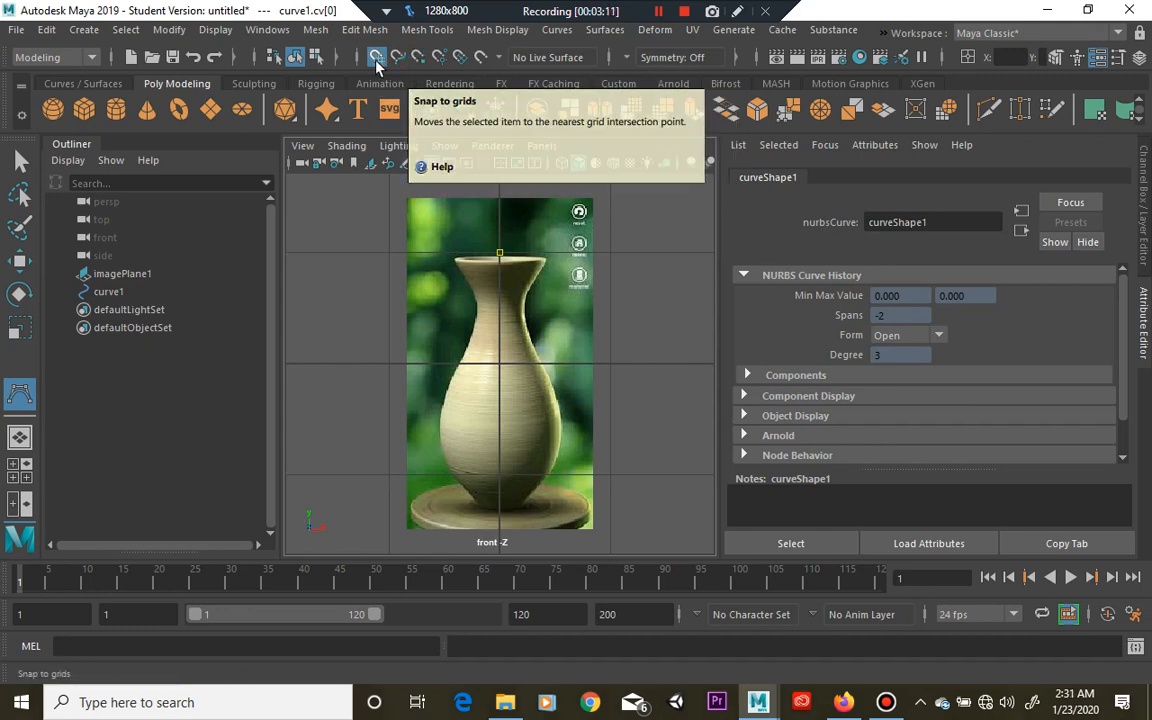
# Step: Place and undo trial rim points, briefly toggling grid snapping, ending with free placement
pyautogui.click(482, 252)
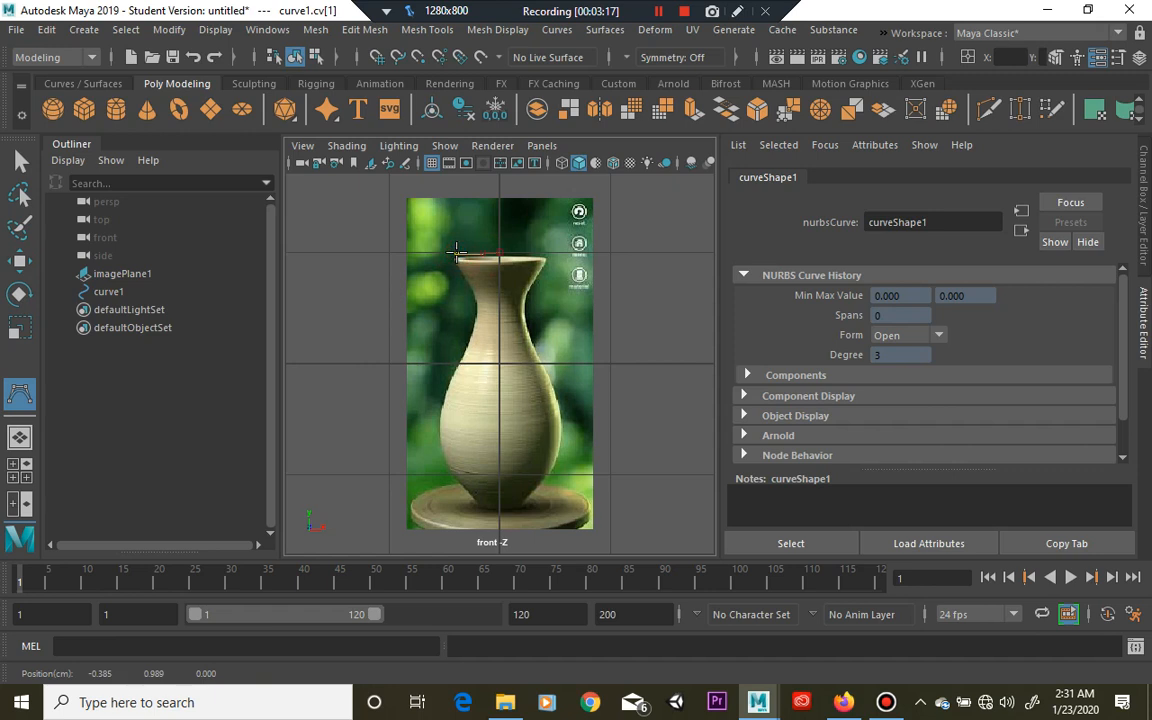
pyautogui.click(457, 259)
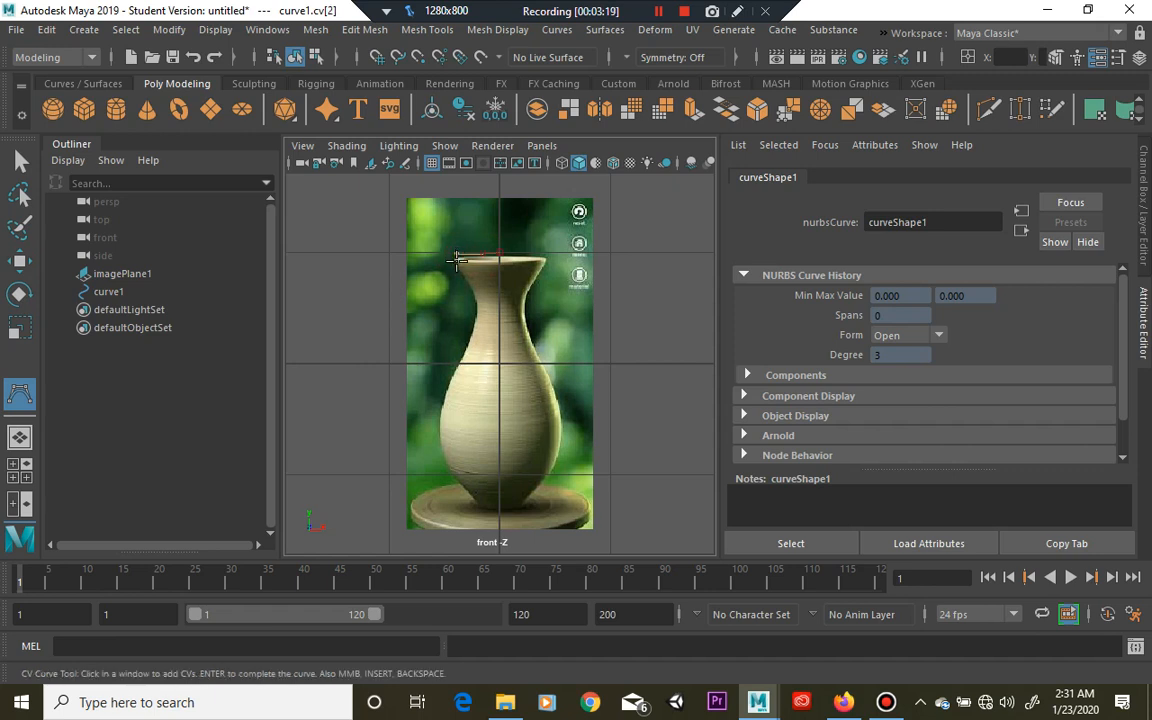
pyautogui.hotkey('ctrl', 'z')
pyautogui.hotkey('ctrl', 'z')
pyautogui.click(376, 56)
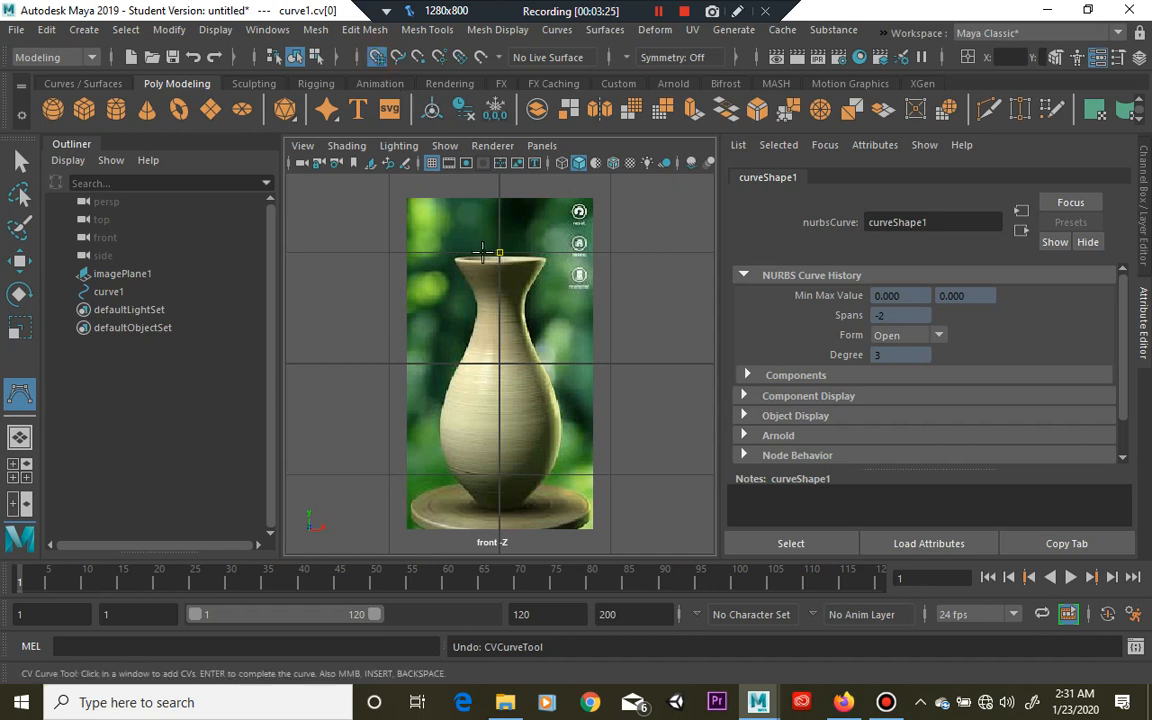
pyautogui.click(480, 251)
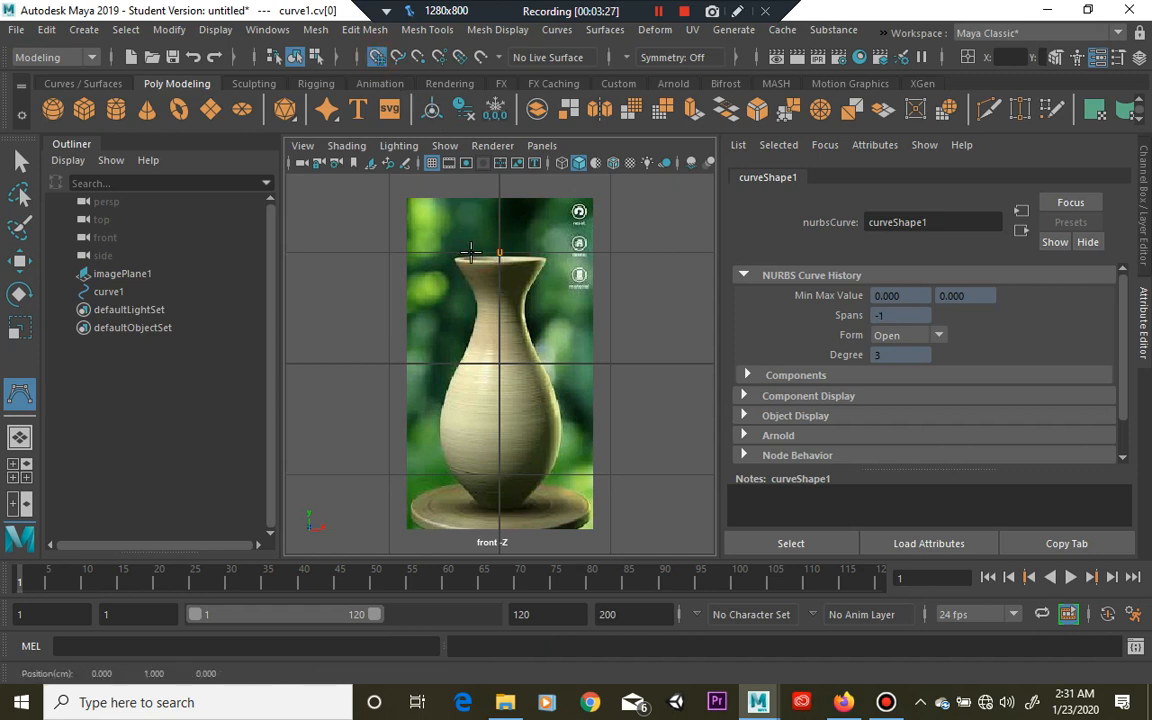
pyautogui.hotkey('ctrl', 'z')
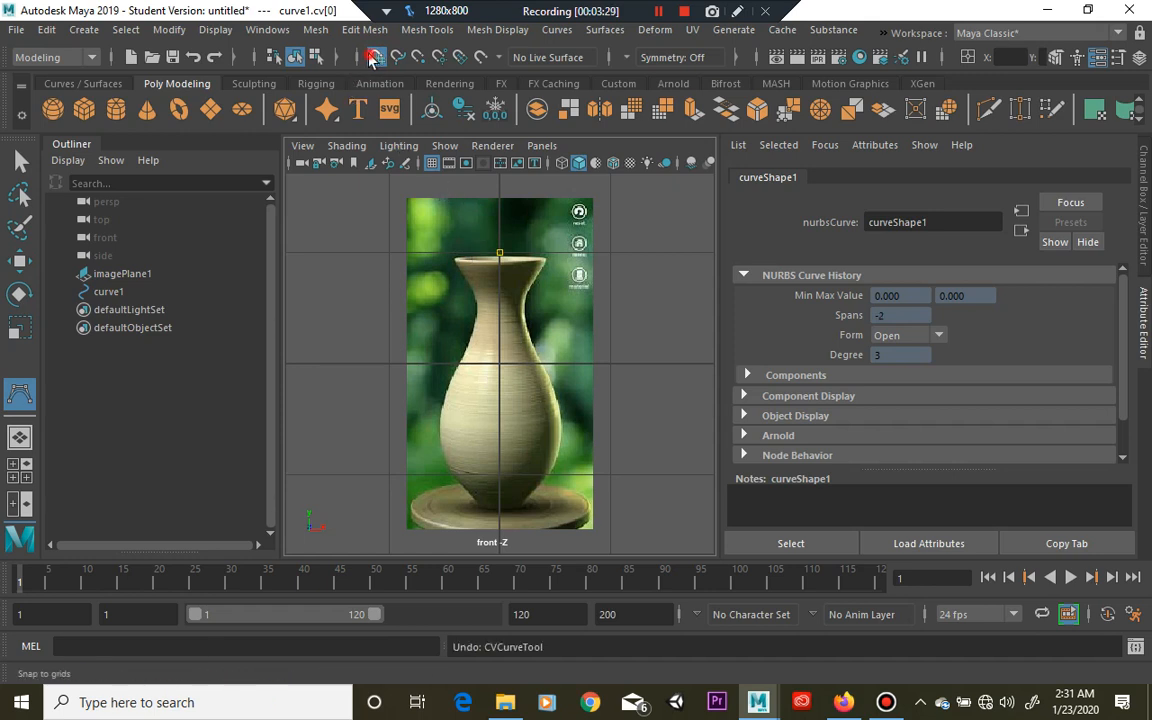
pyautogui.click(372, 58)
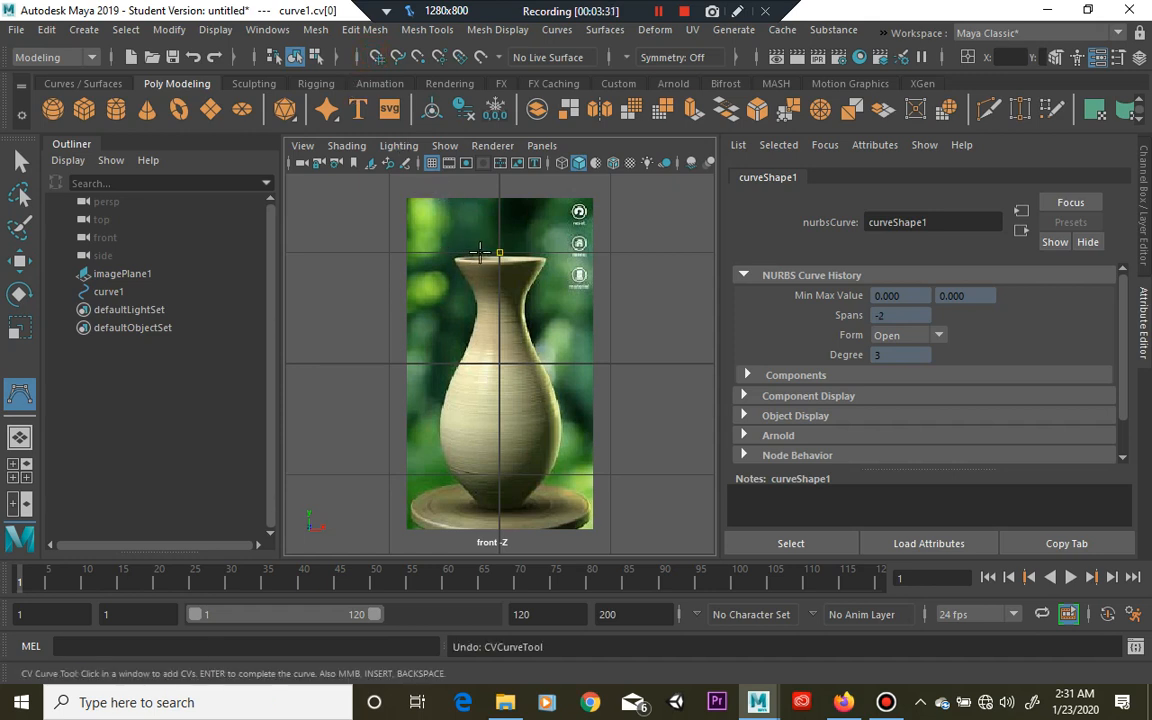
# Step: Add points along the rim, lip, neck and side down the vase outline and finish curve1
pyautogui.click(462, 250)
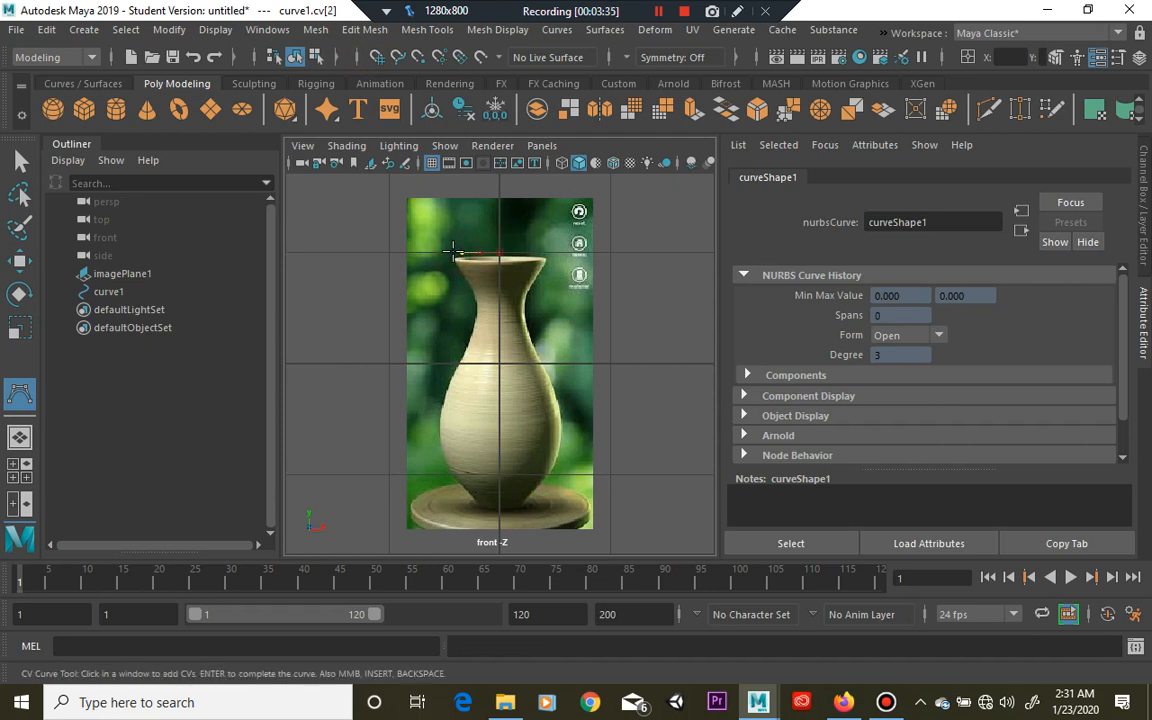
pyautogui.click(454, 251)
pyautogui.click(460, 270)
pyautogui.click(476, 308)
pyautogui.click(473, 333)
pyautogui.click(462, 352)
pyautogui.click(452, 381)
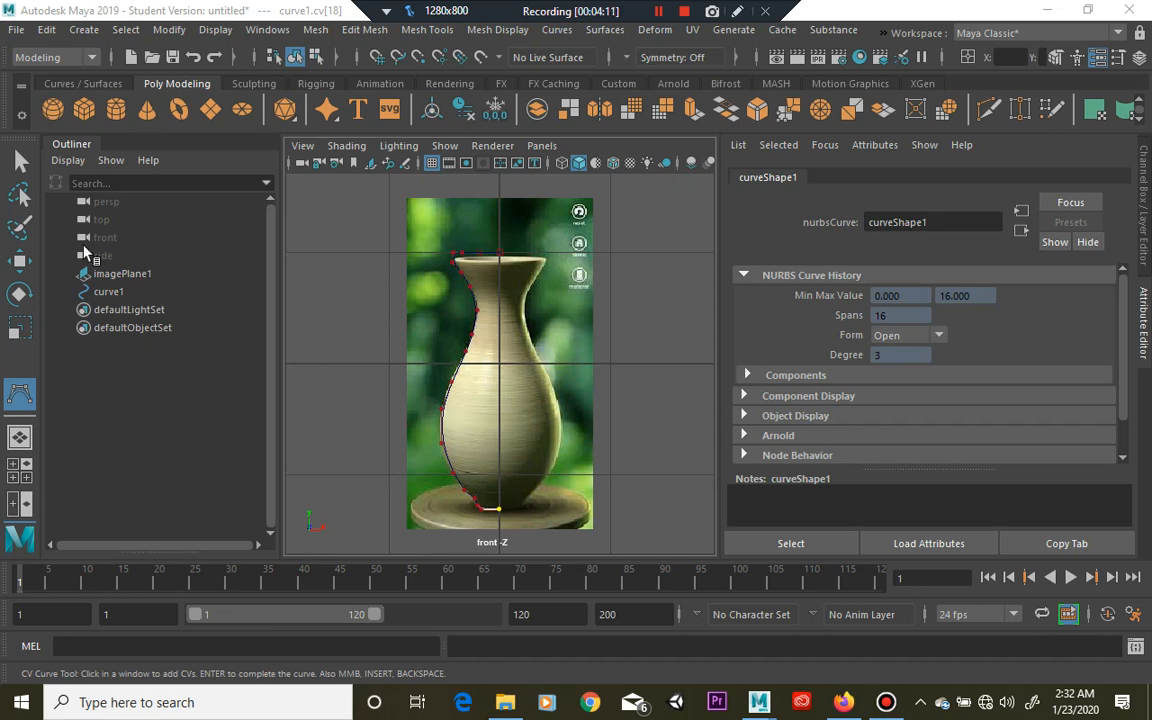
pyautogui.click(14, 170)
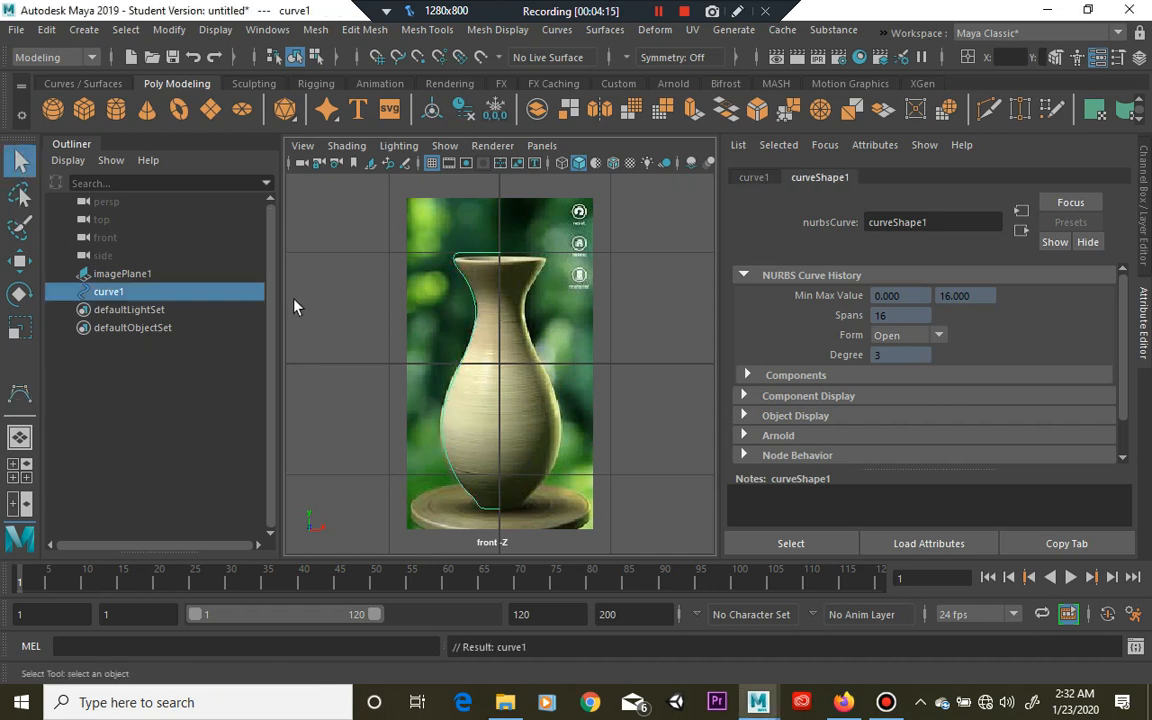
# Step: Switch to the single perspective view, orbit toward the image plane and bring up the Surfaces menu
pyautogui.click(19, 437)
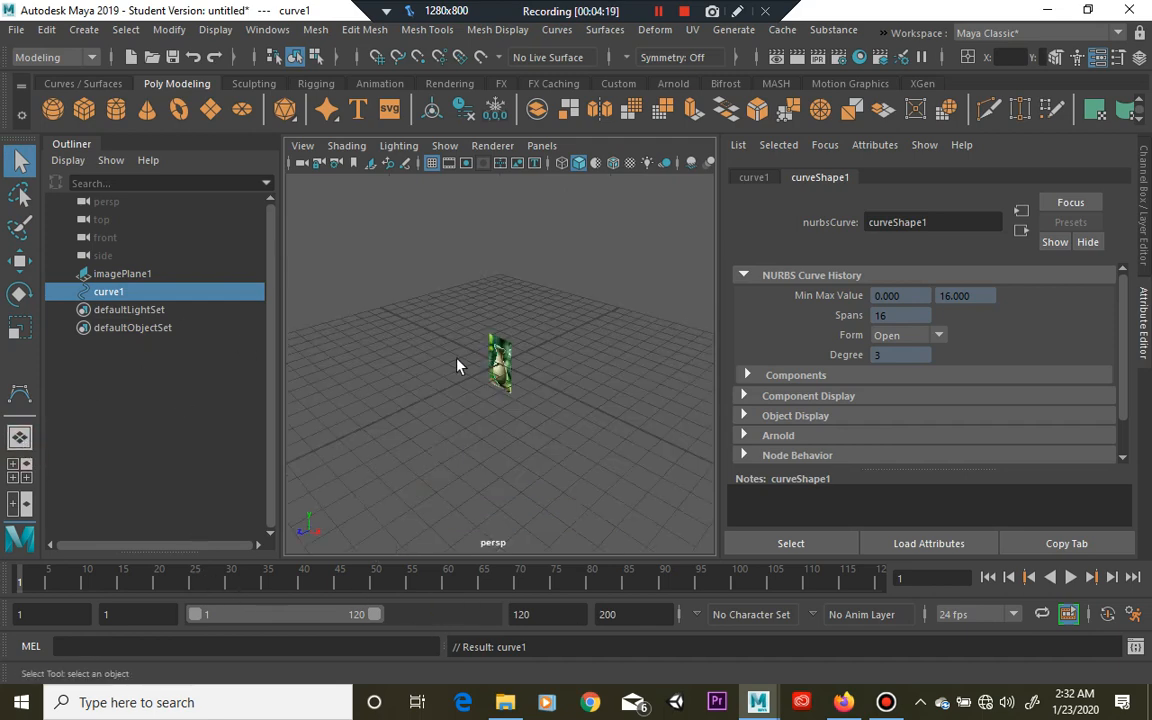
pyautogui.keyDown('alt'); pyautogui.moveTo(452, 335); pyautogui.dragTo(509, 380); pyautogui.keyUp('alt')
pyautogui.scroll(3, 511, 380)
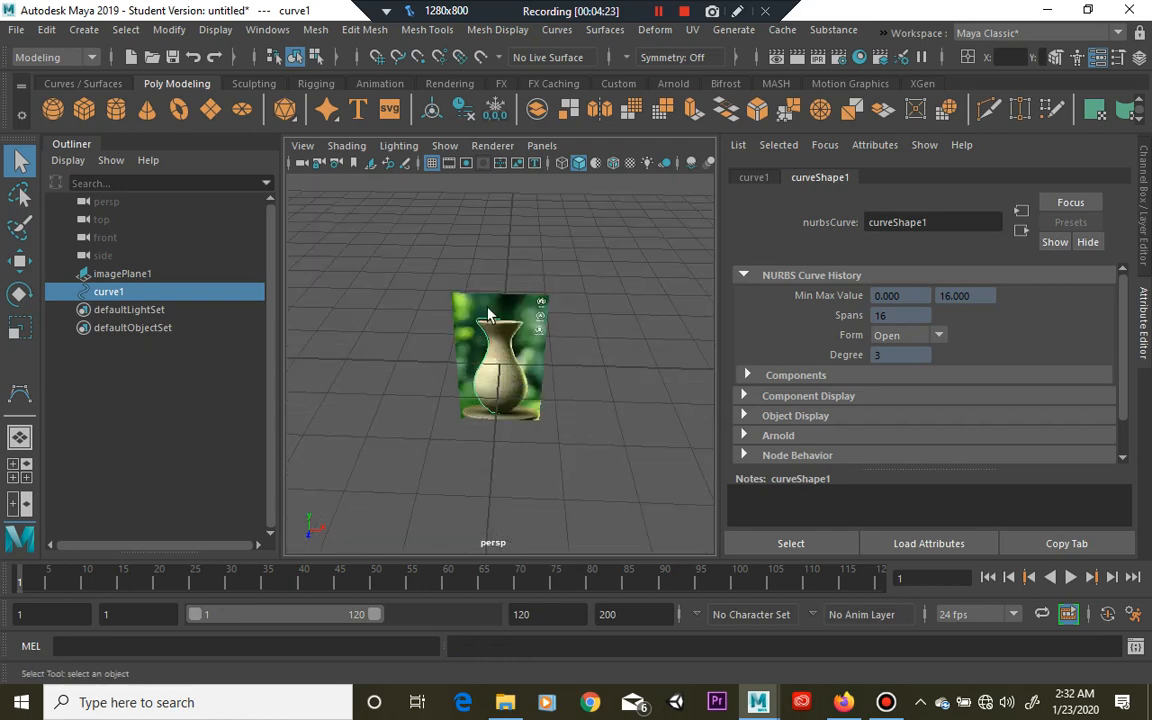
pyautogui.scroll(2, 466, 300)
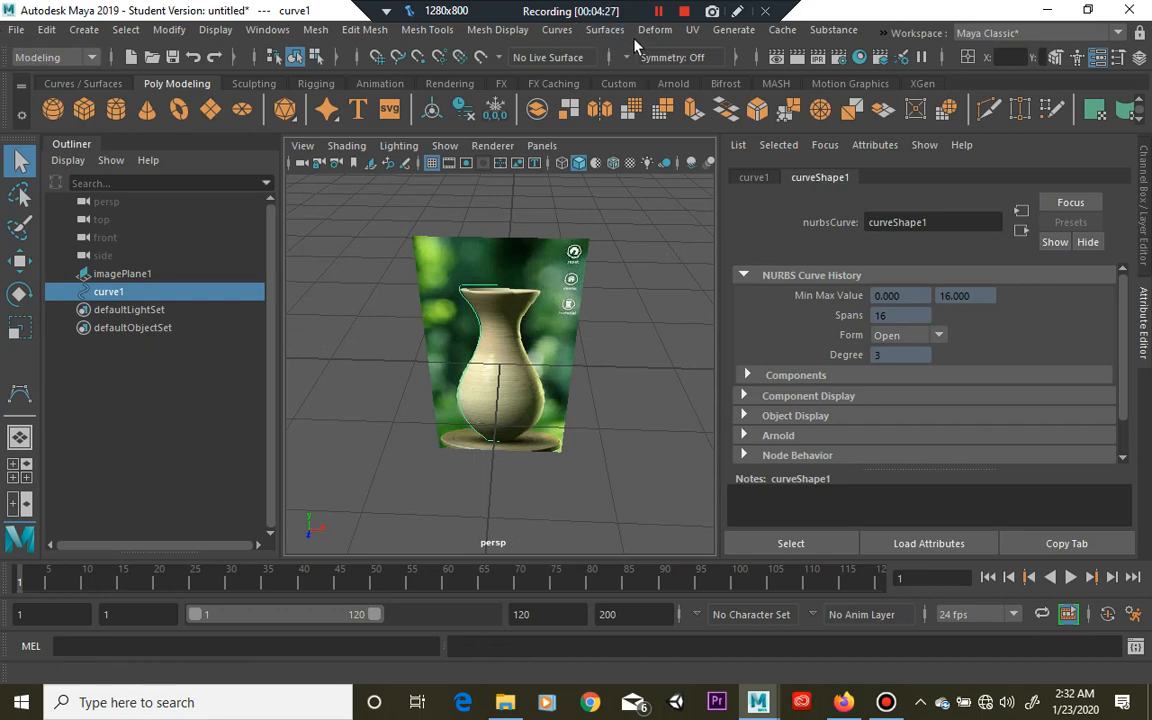
pyautogui.click(604, 30)
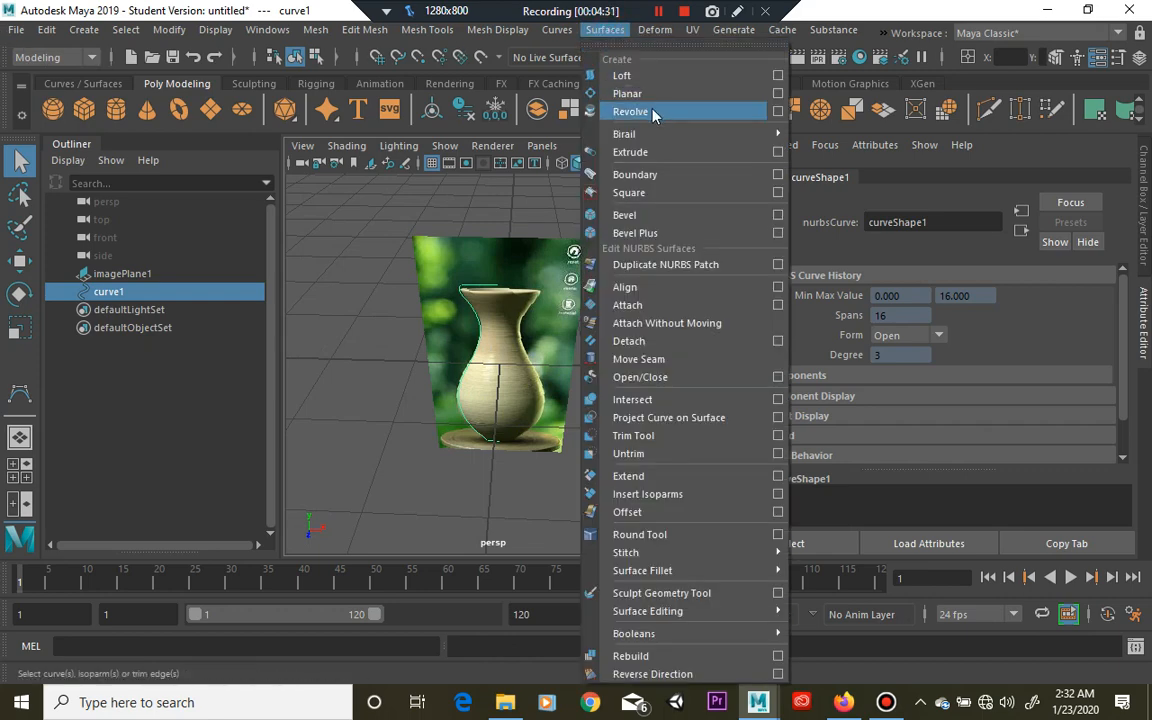
# Step: Open Revolve Options, move the dialog aside and set the axis preset to Y
pyautogui.click(779, 112)
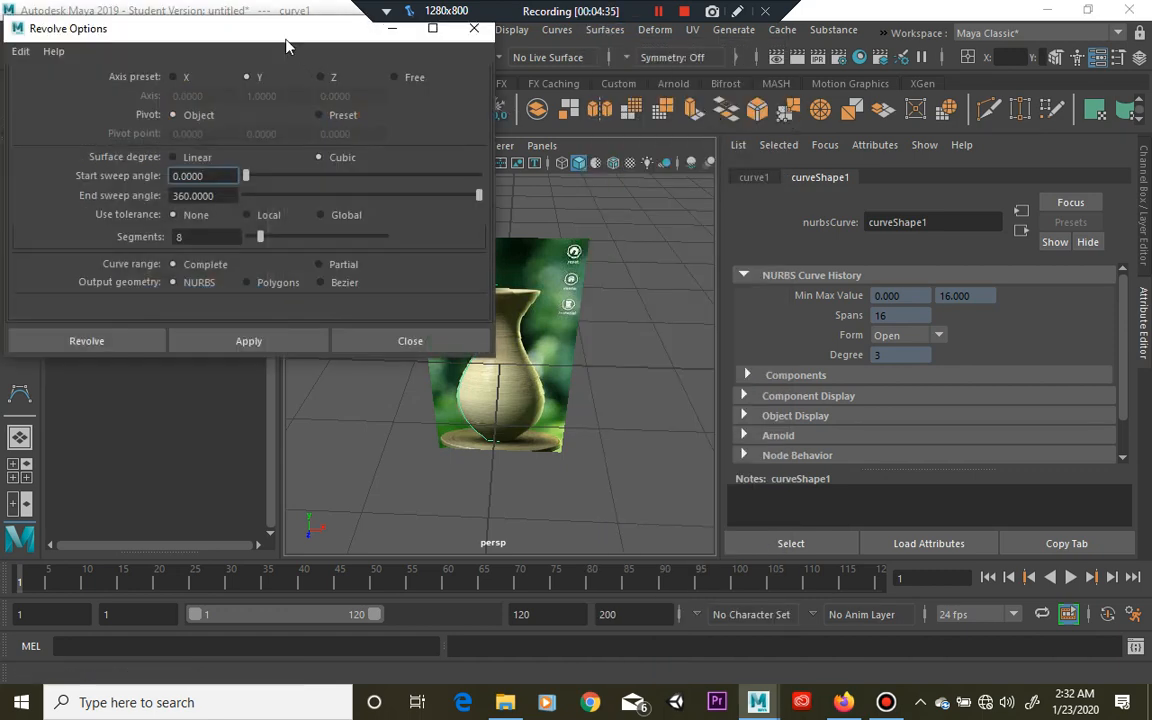
pyautogui.moveTo(276, 30); pyautogui.dragTo(881, 94)
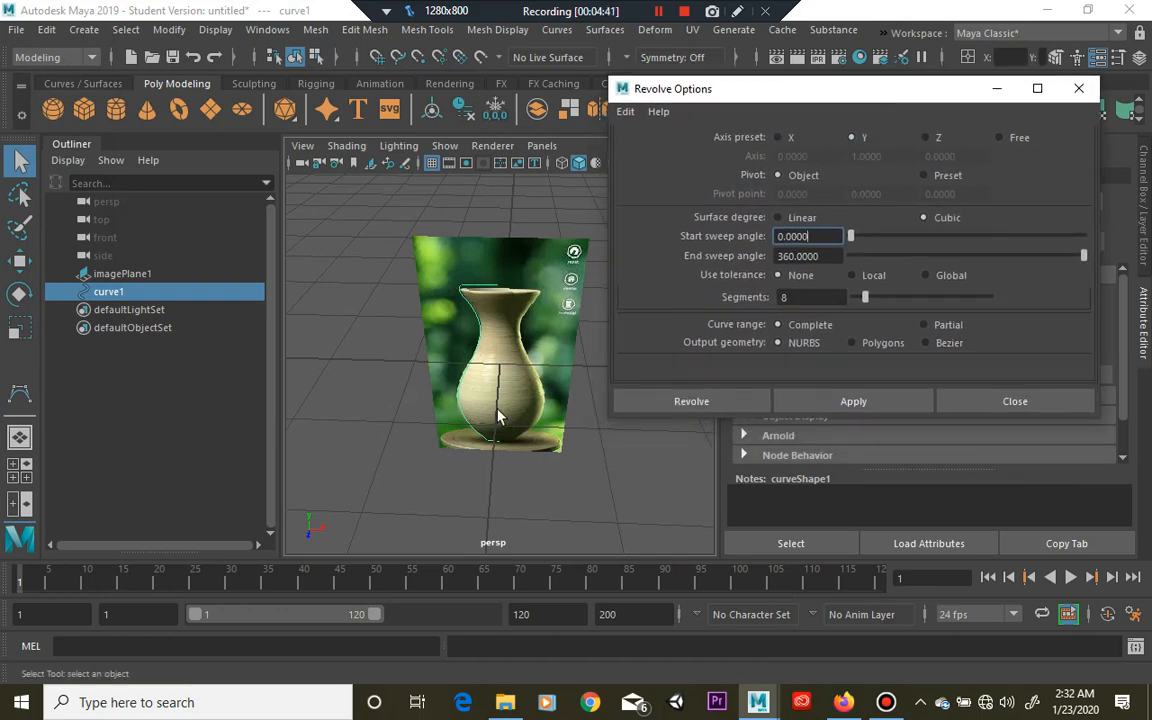
pyautogui.click(850, 138)
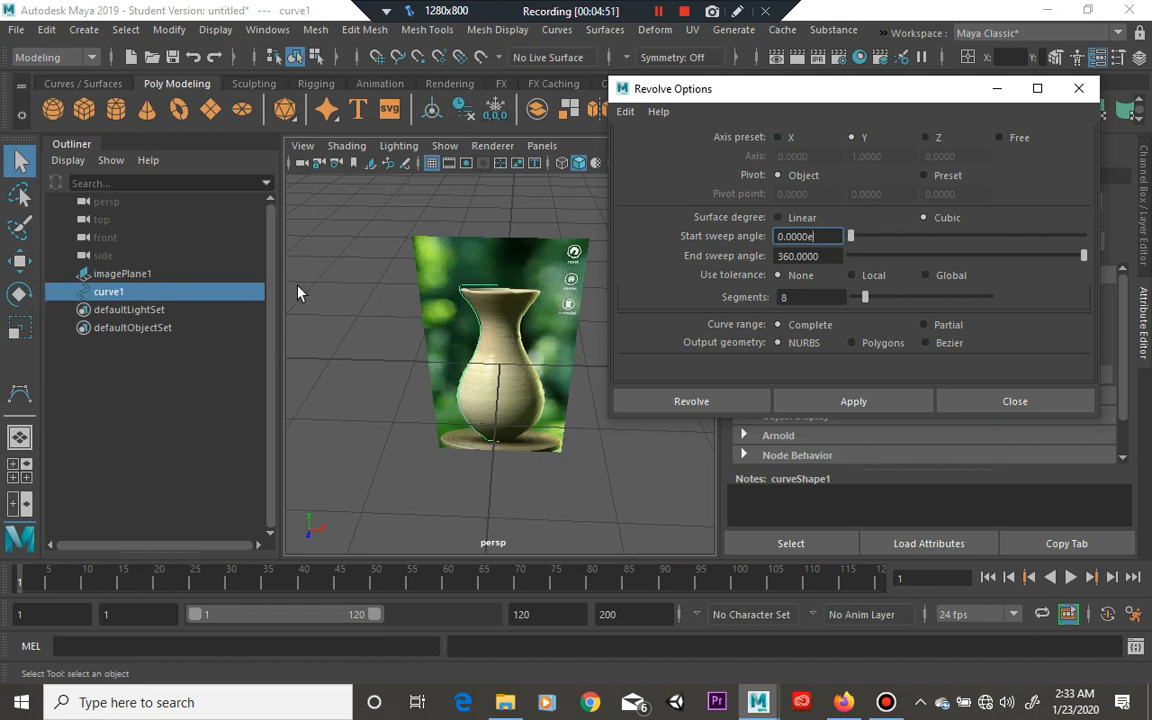
# Step: Rotate curve1 slightly about its pivot with the Rotate tool manipulator
pyautogui.click(20, 293)
pyautogui.scroll(-5, 415, 340)
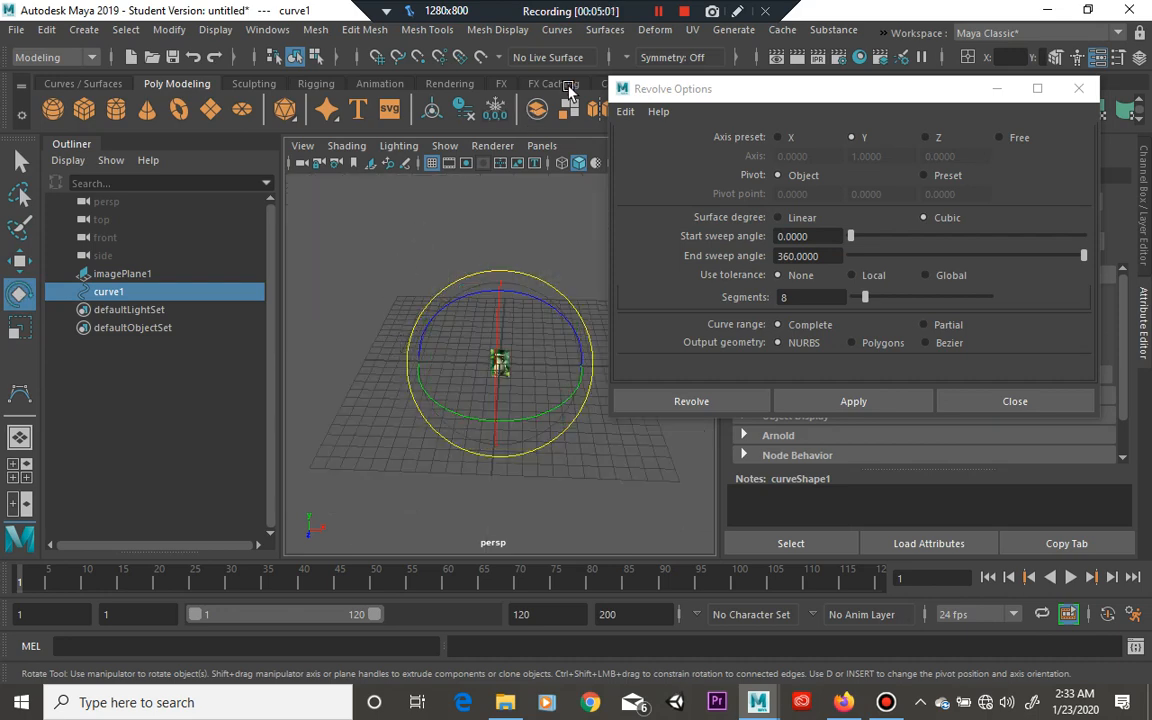
pyautogui.scroll(5, 512, 432)
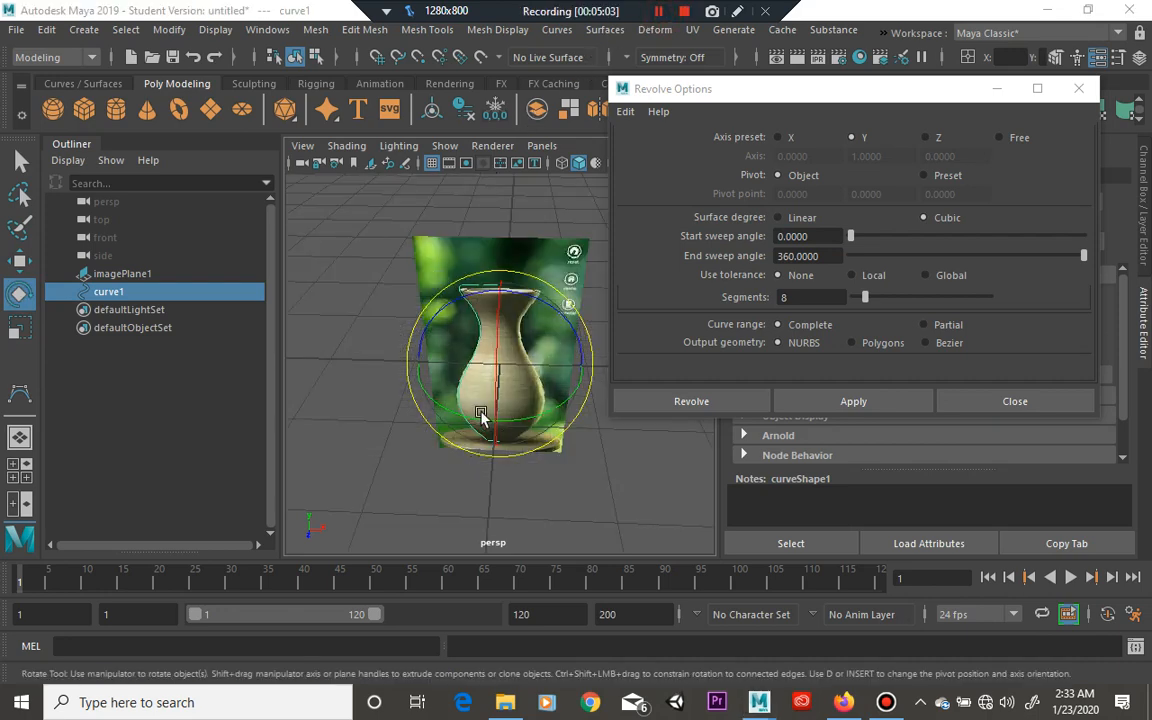
pyautogui.moveTo(499, 399)
pyautogui.mouseDown()
pyautogui.moveTo(433, 420)
pyautogui.moveTo(528, 420)
pyautogui.mouseUp()
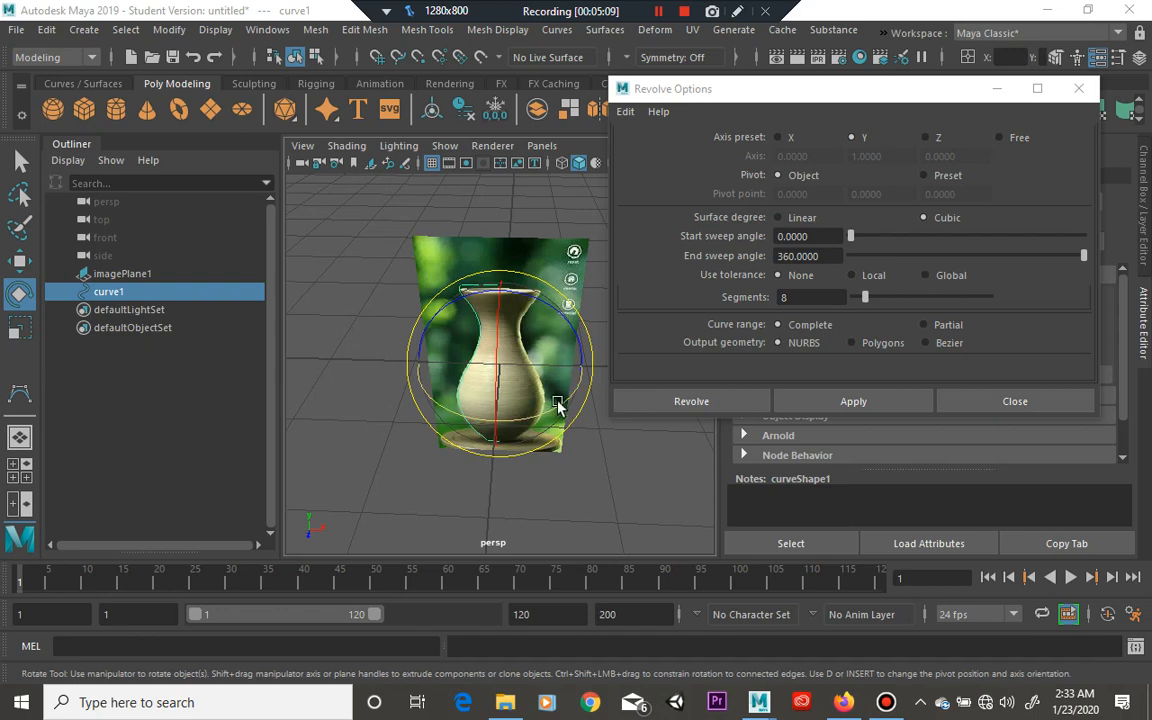
pyautogui.moveTo(560, 376); pyautogui.dragTo(540, 398)
# Step: Set the revolve output to polygons and select the tessellation count value to enter 500
pyautogui.click(851, 343)
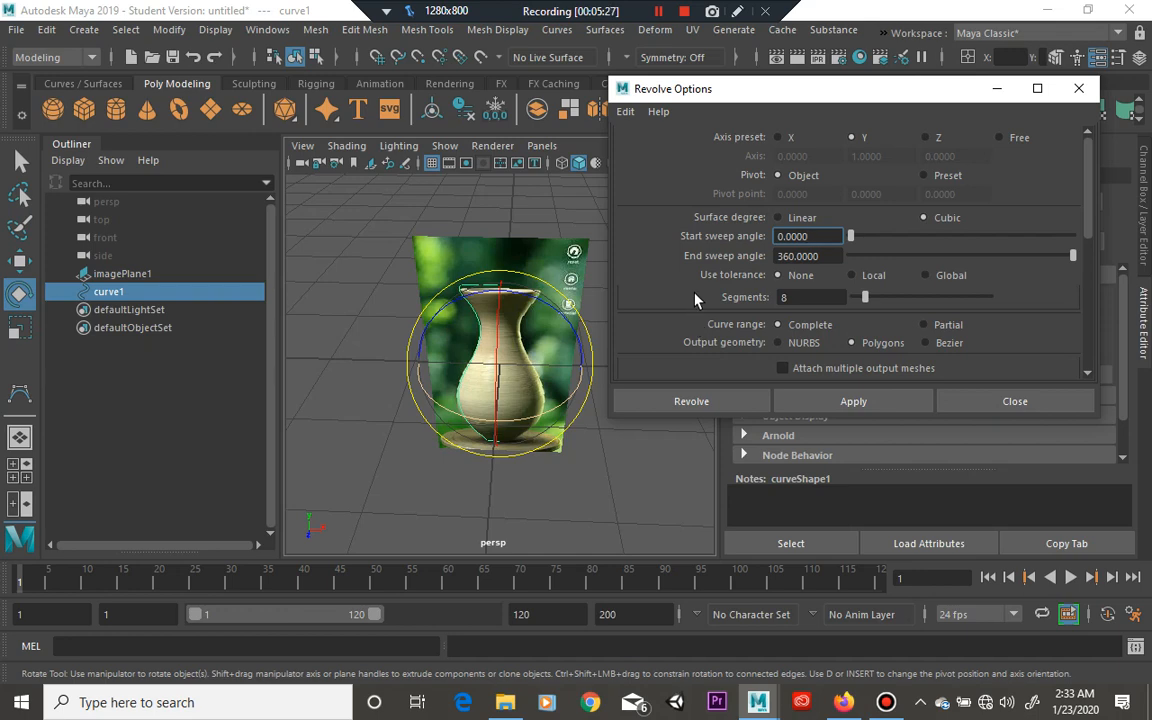
pyautogui.scroll(-3, 697, 299)
pyautogui.scroll(-1, 697, 299)
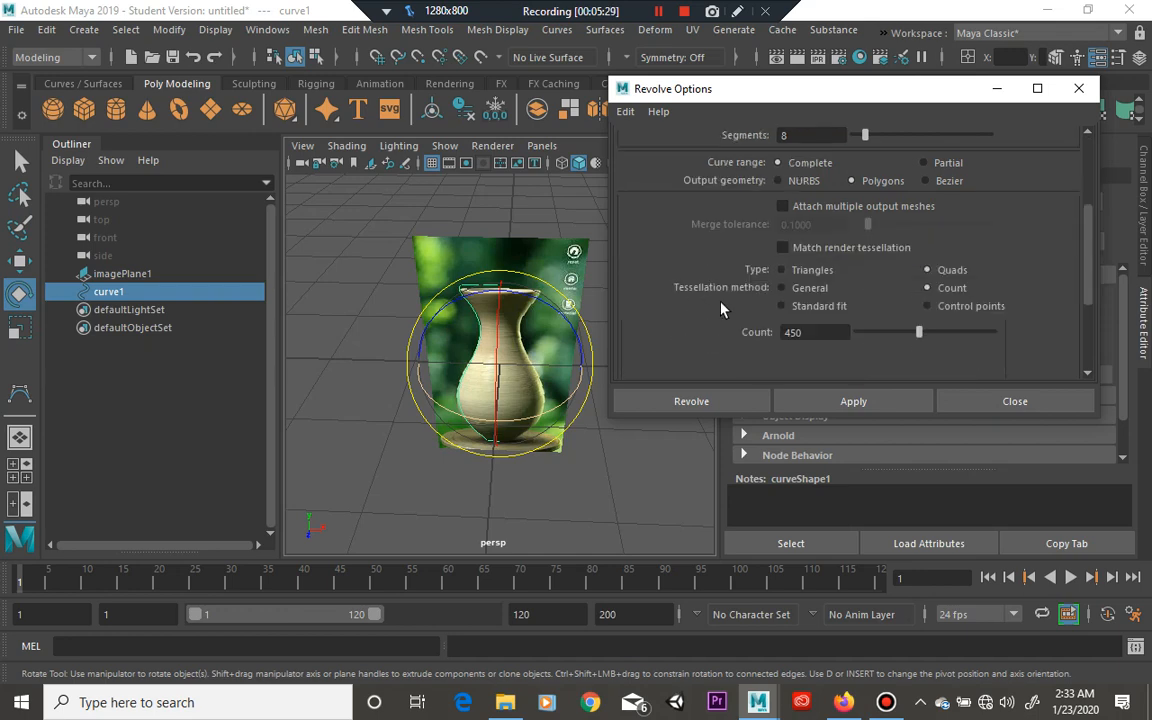
pyautogui.doubleClick(815, 333)
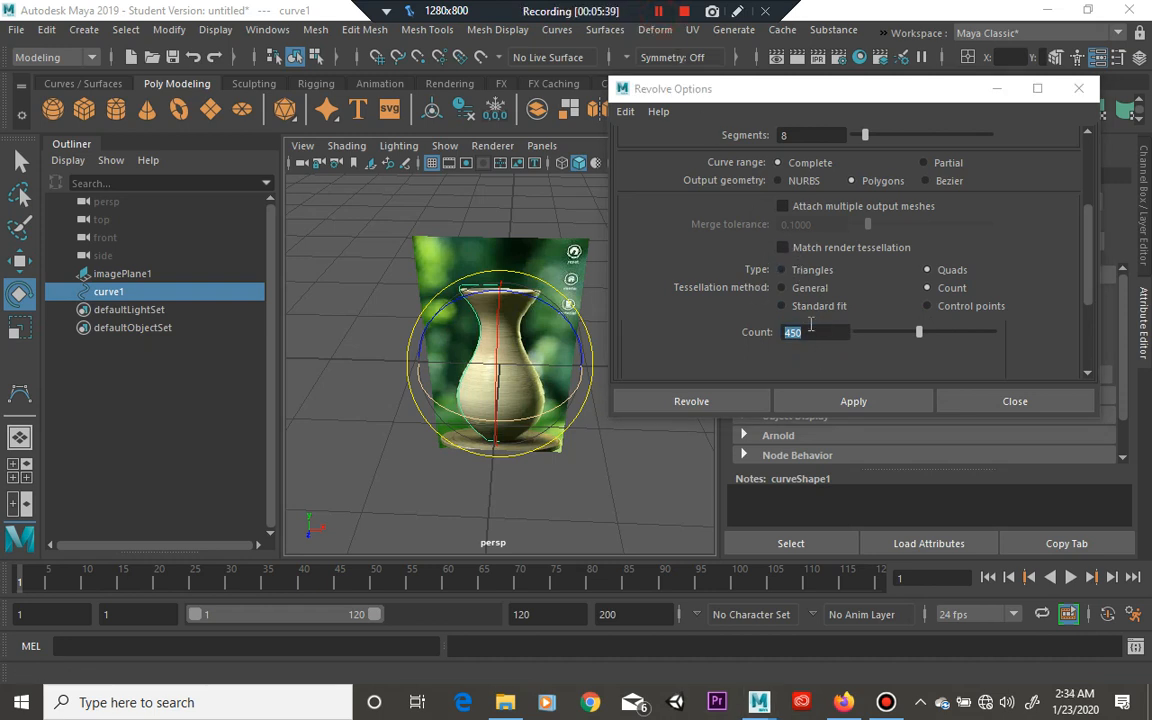
pyautogui.moveTo(813, 333); pyautogui.dragTo(755, 332)
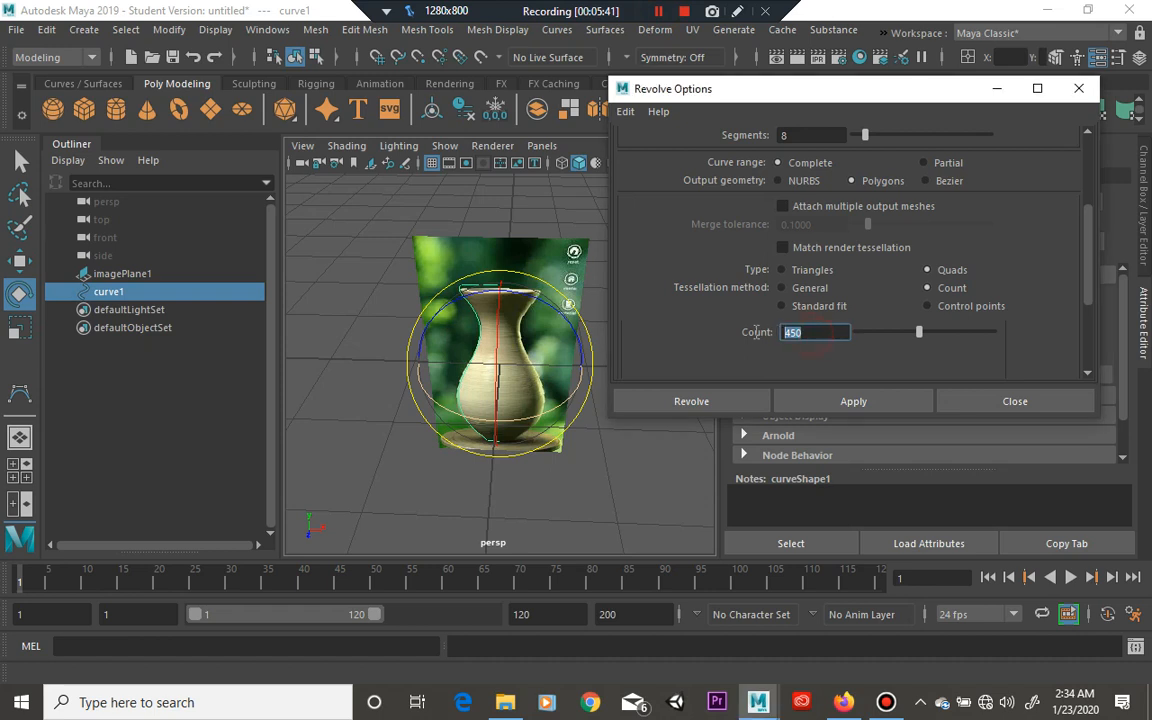
pyautogui.write('500')
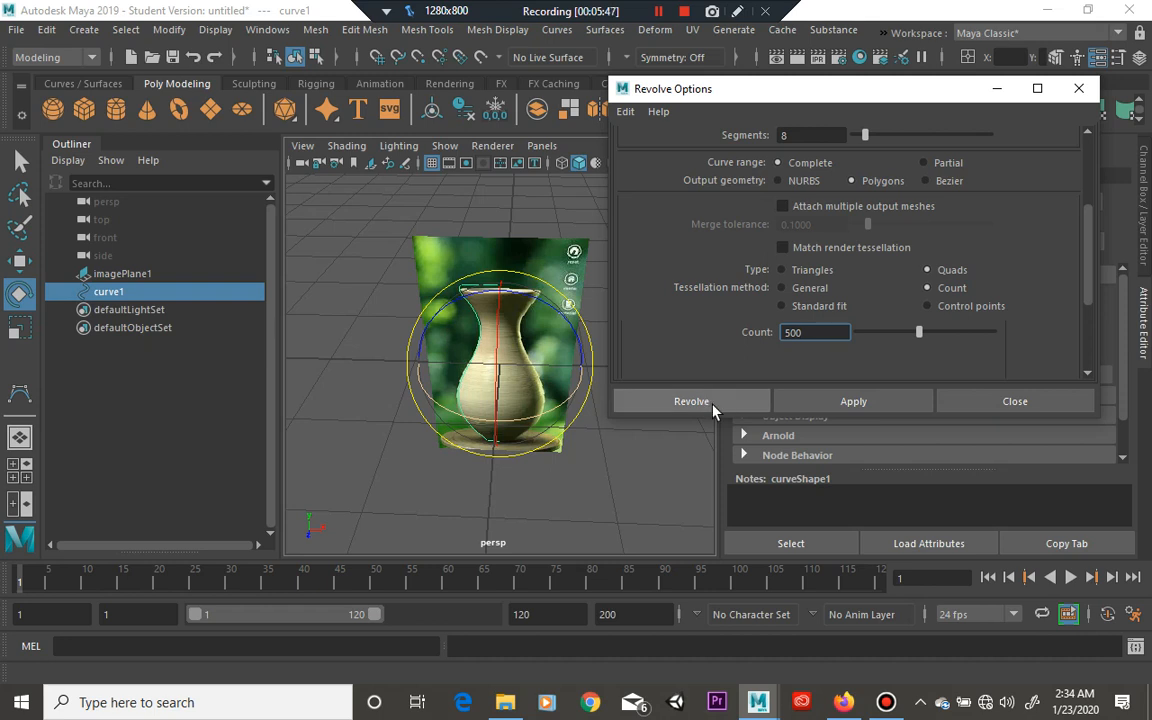
# Step: Revolve curve1 into the vase surface, close the options and deselect it
pyautogui.click(713, 406)
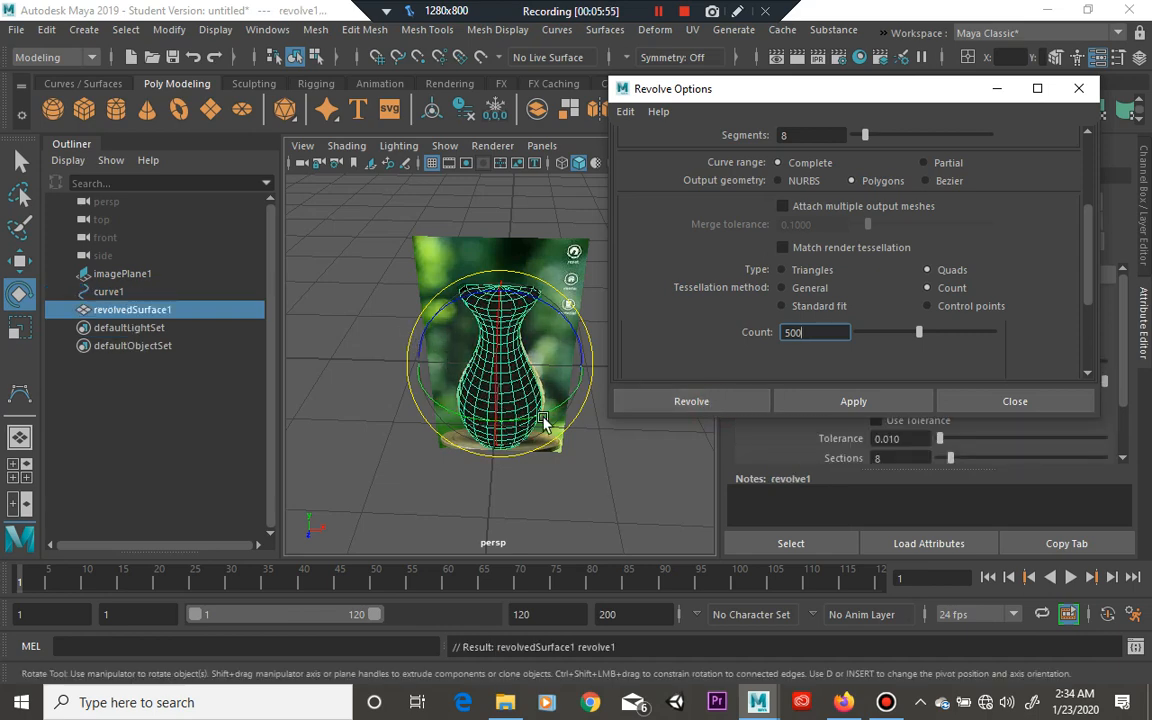
pyautogui.click(303, 380)
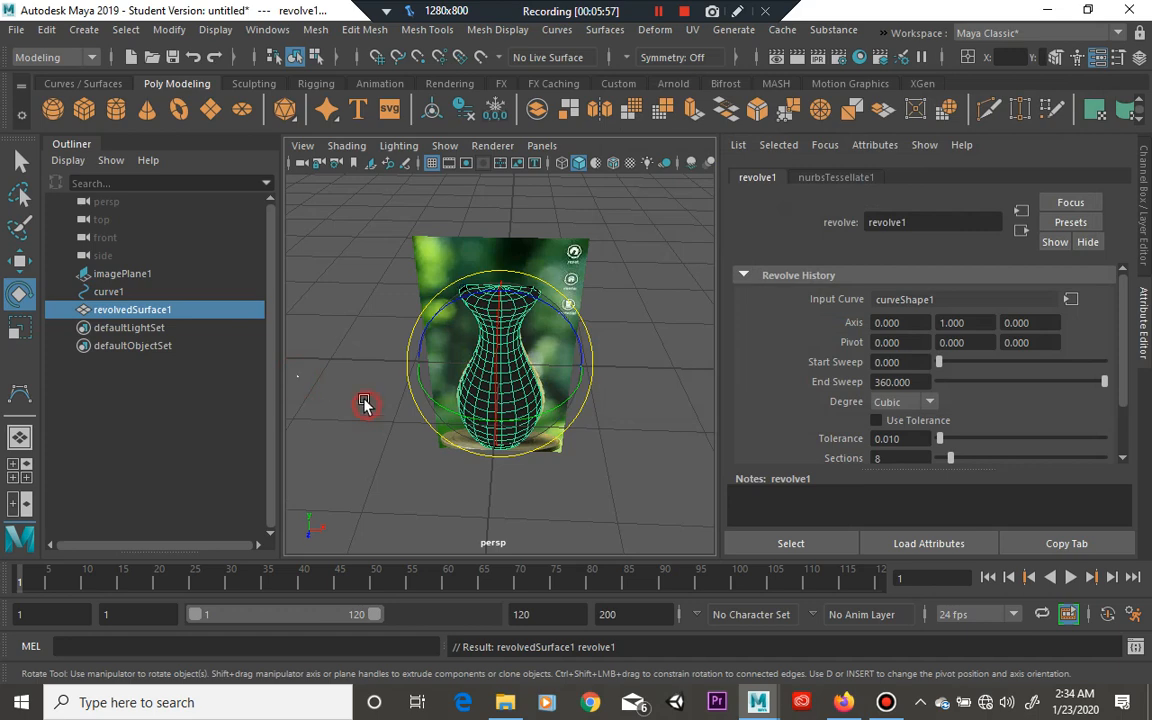
pyautogui.click(364, 397)
pyautogui.keyDown('alt'); pyautogui.moveTo(357, 386); pyautogui.dragTo(357, 378); pyautogui.keyUp('alt')
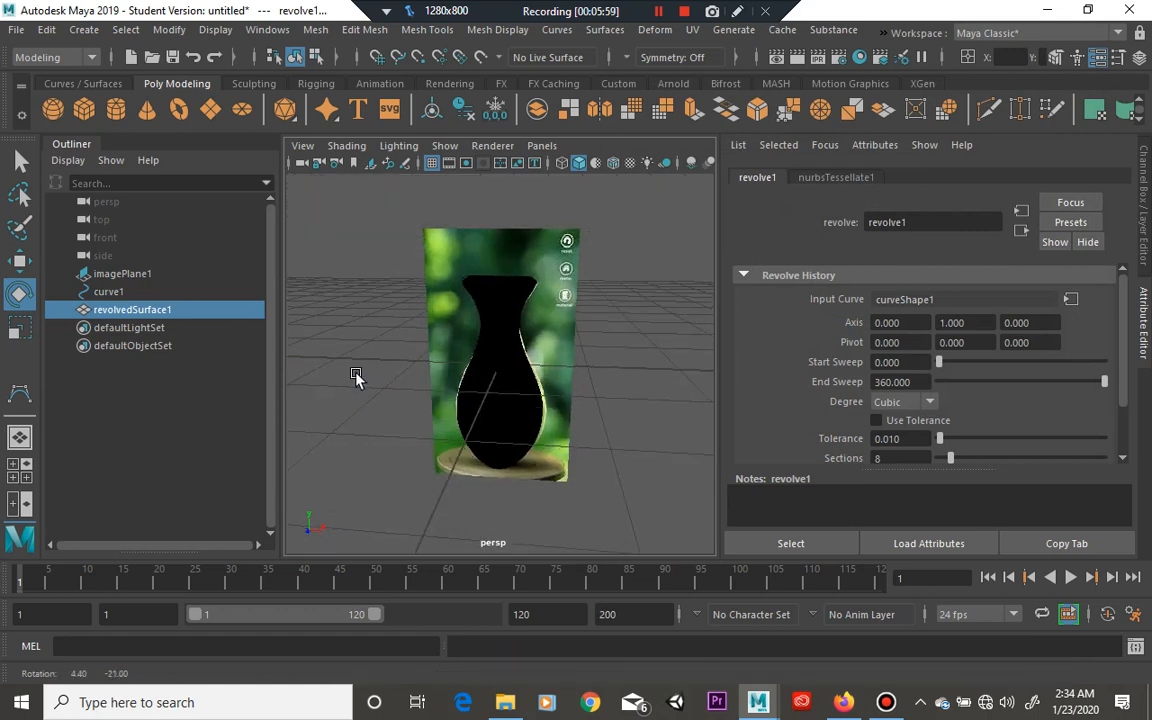
pyautogui.click(357, 378)
# Step: Set the viewport lighting to Use All Lights
pyautogui.click(346, 146)
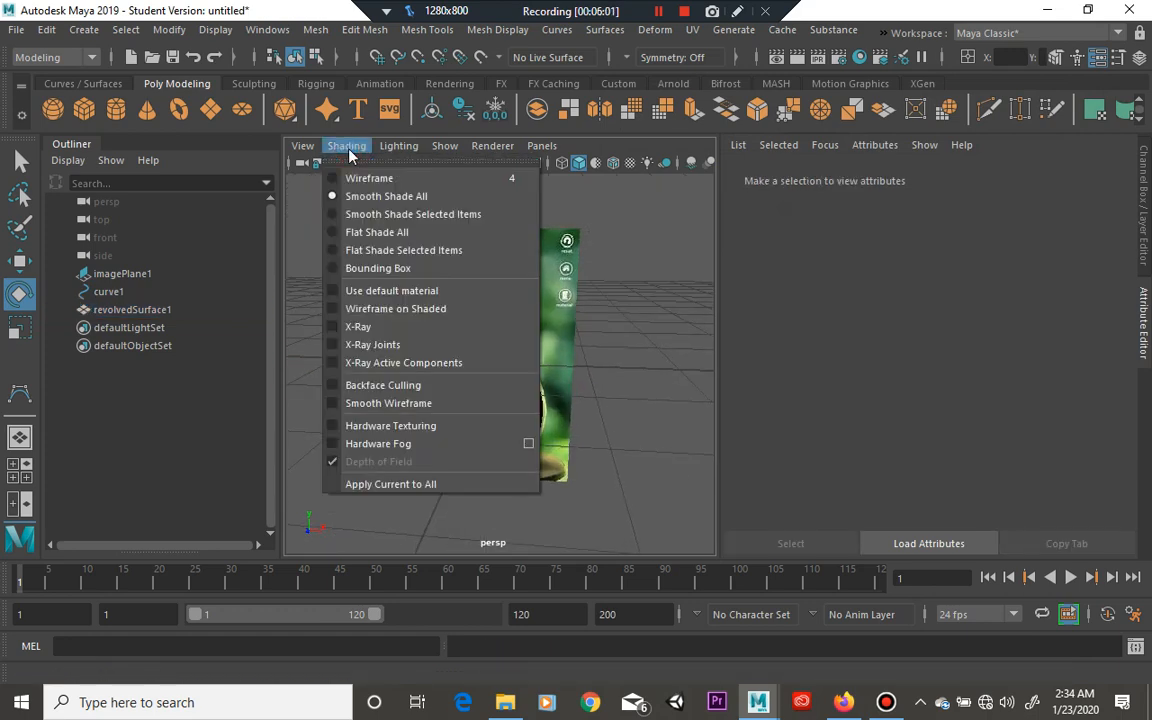
pyautogui.click(305, 148)
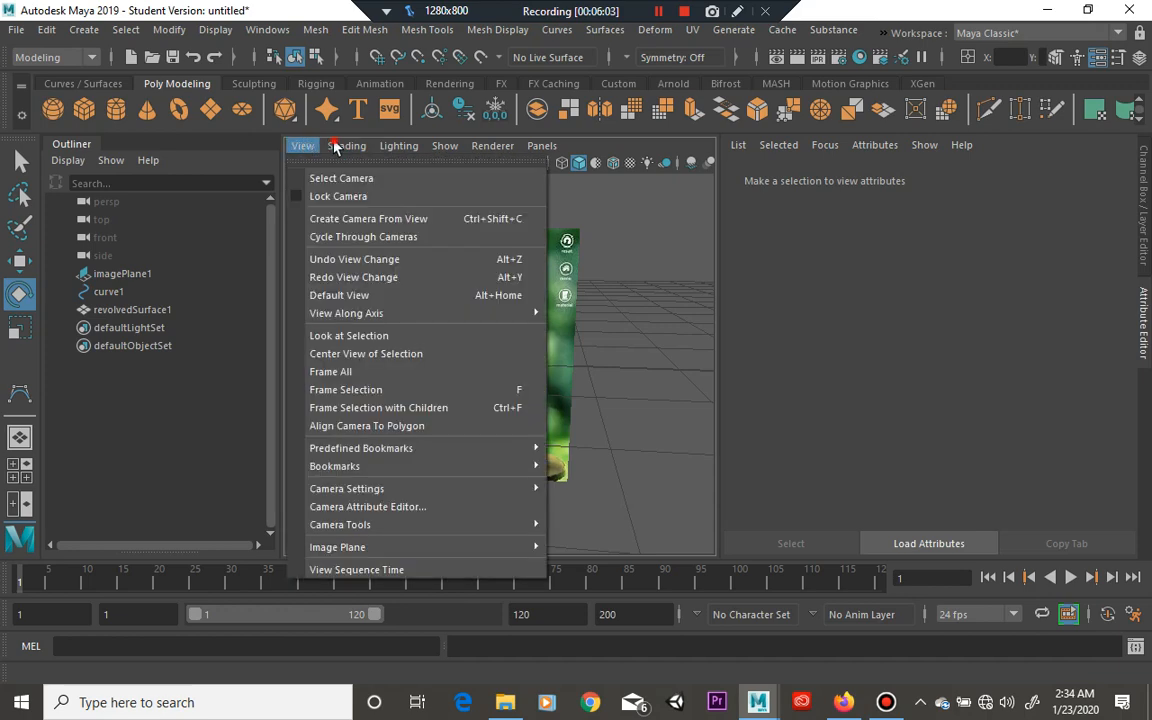
pyautogui.click(345, 147)
pyautogui.click(305, 147)
pyautogui.click(396, 147)
pyautogui.click(423, 197)
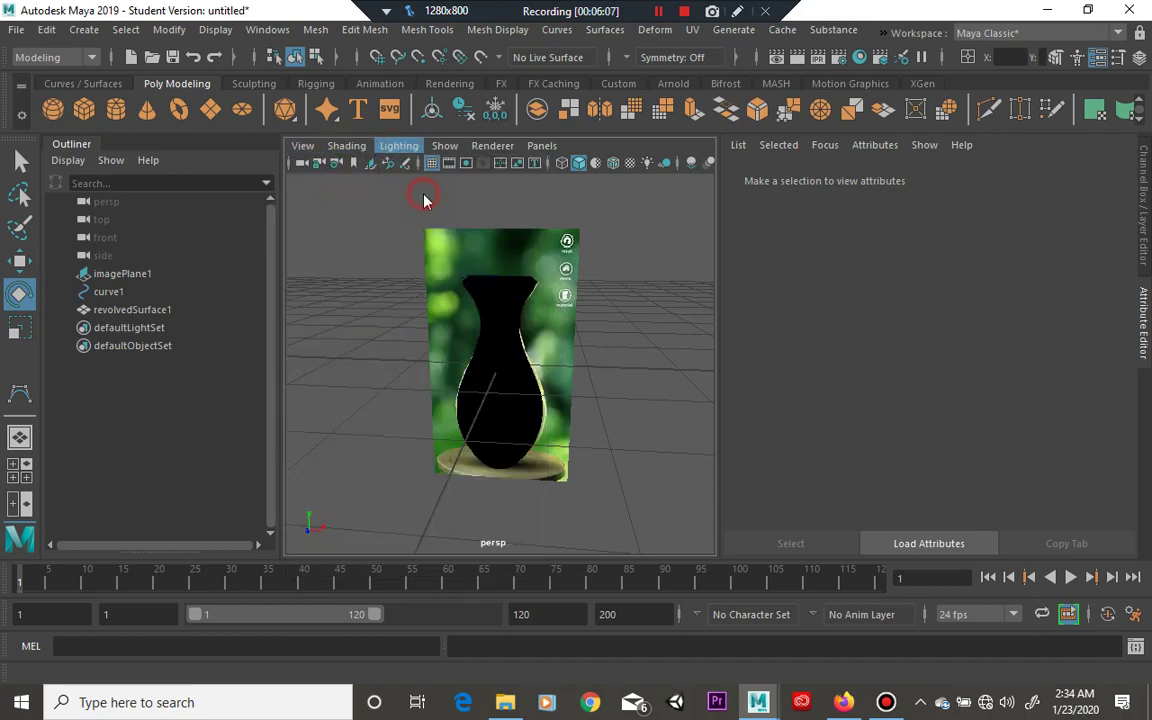
pyautogui.click(397, 148)
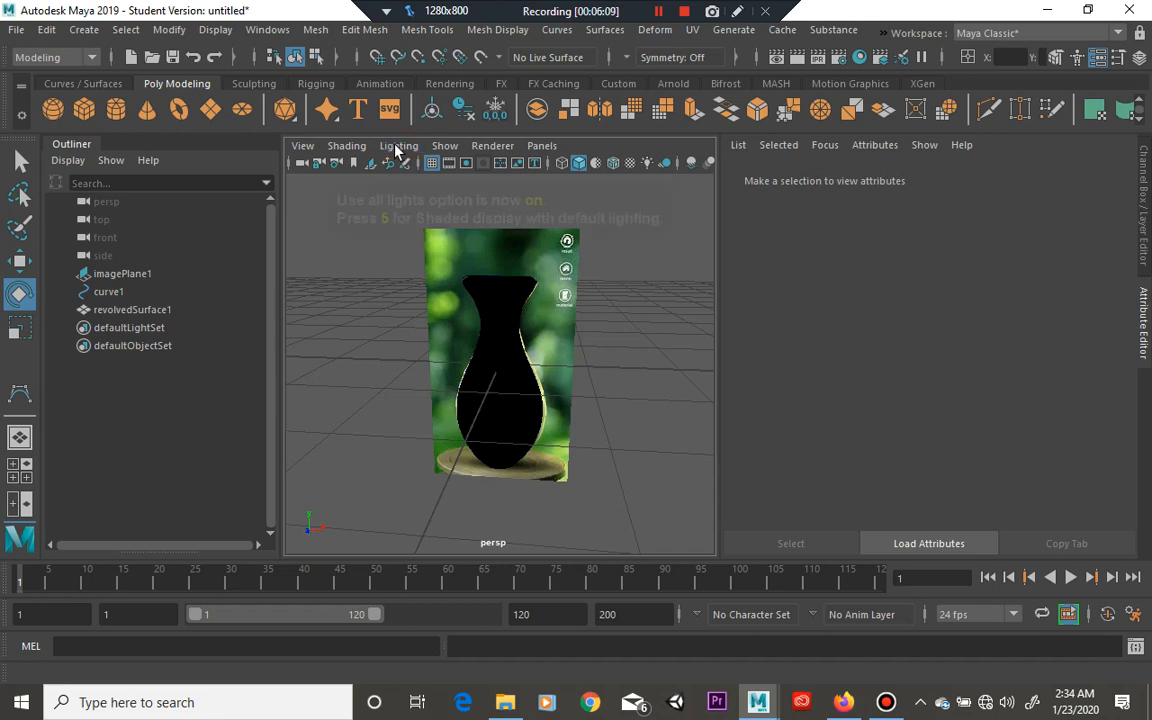
pyautogui.click(398, 146)
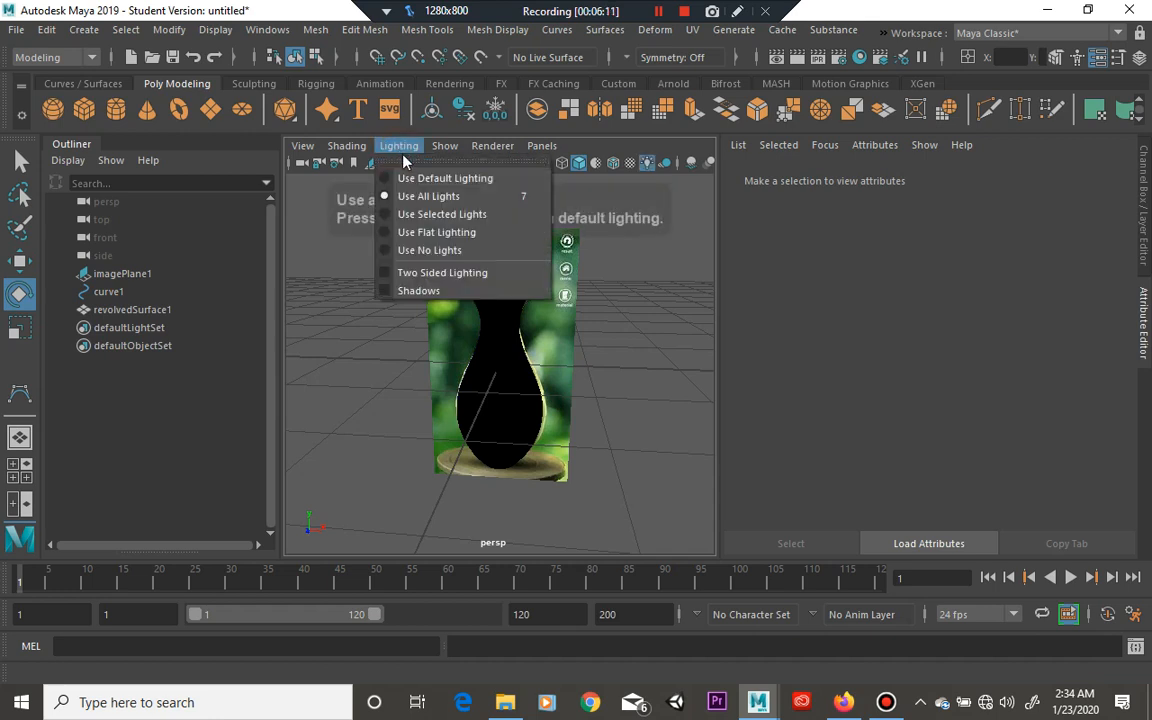
pyautogui.click(415, 194)
# Step: Assign the existing lambert1 material to revolvedSurface1 and orbit around the shaded vase
pyautogui.click(473, 337)
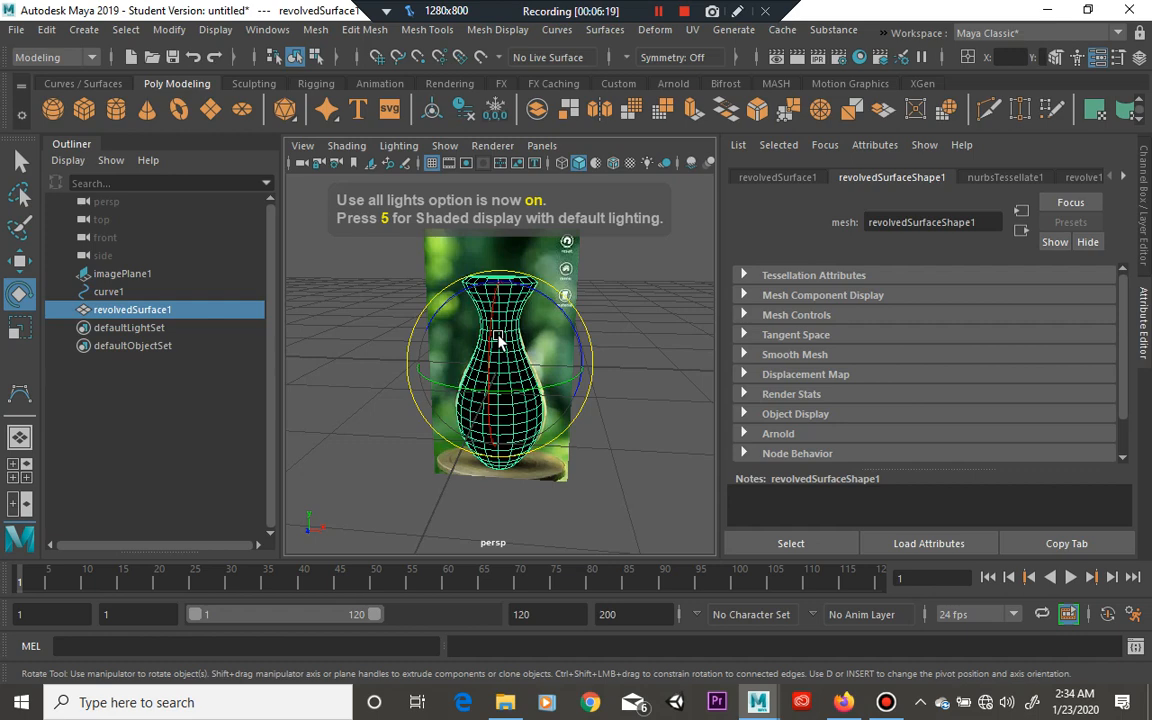
pyautogui.rightClick(500, 342)
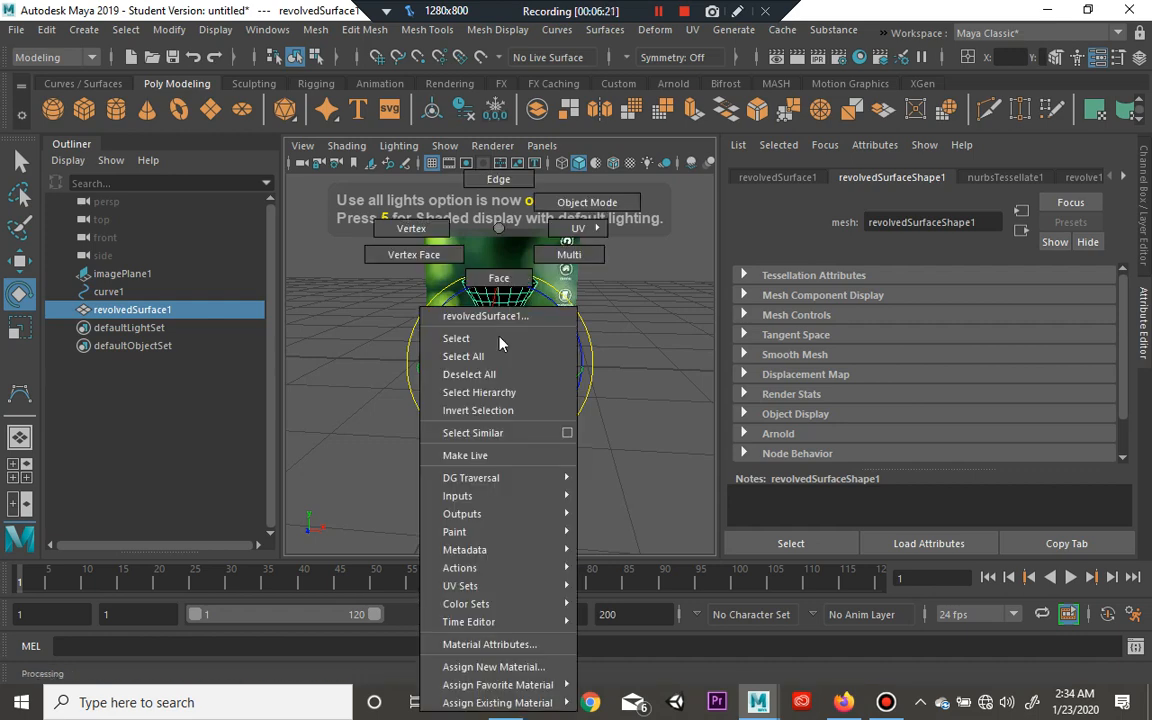
pyautogui.moveTo(497, 703)
pyautogui.click(620, 680)
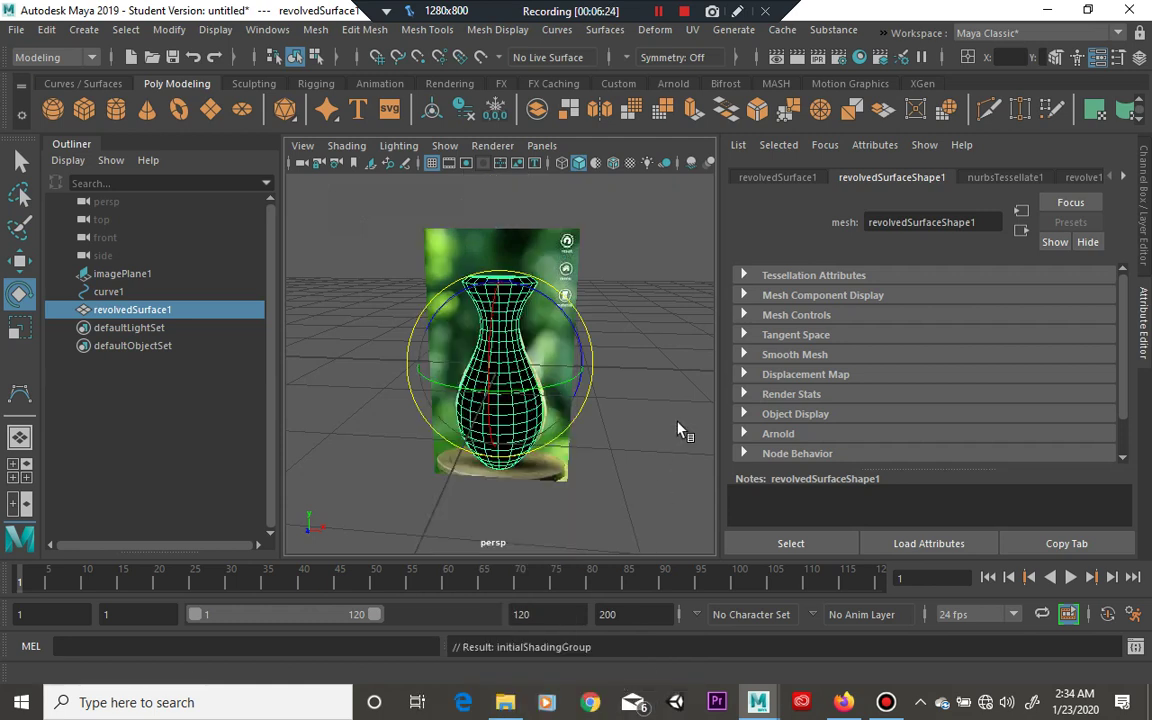
pyautogui.click(646, 372)
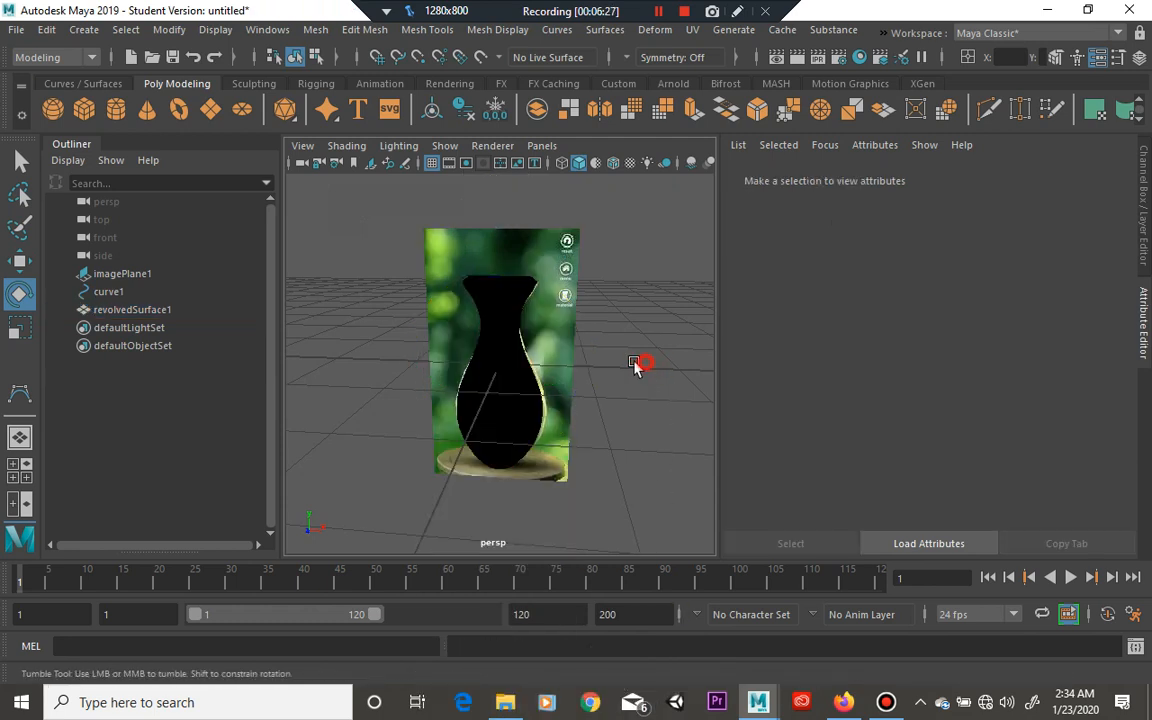
pyautogui.keyDown('alt'); pyautogui.moveTo(630, 365); pyautogui.dragTo(545, 367); pyautogui.keyUp('alt')
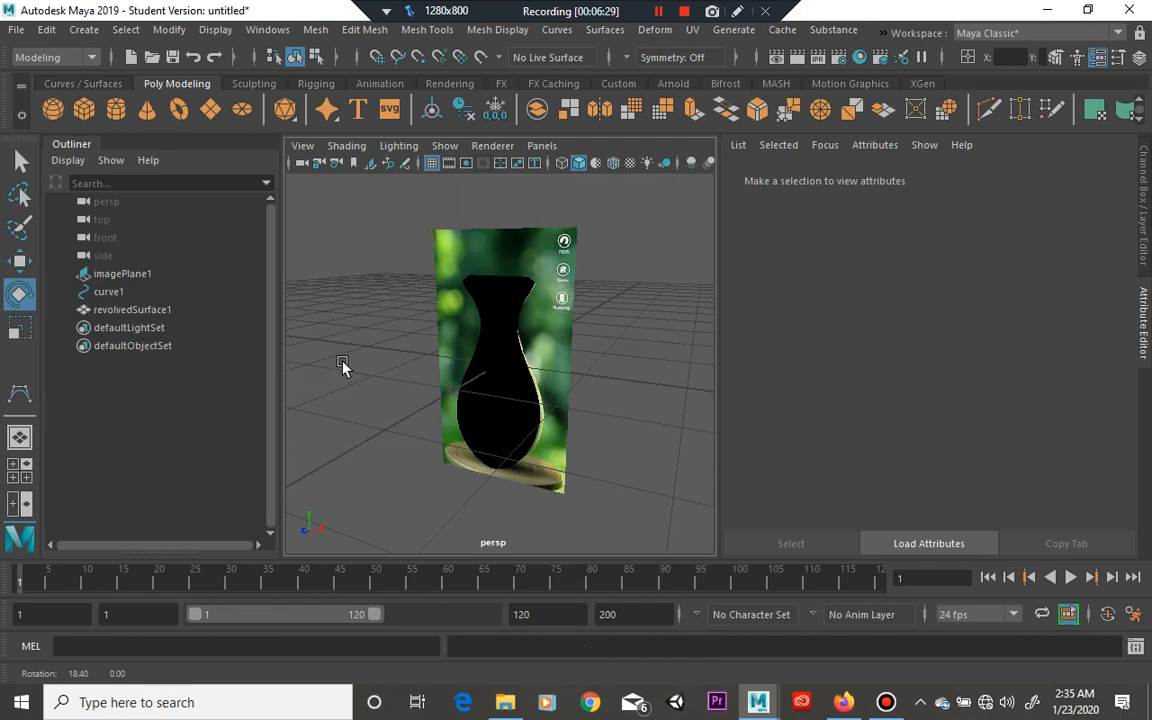
pyautogui.moveTo(304, 366)
pyautogui.keyDown('alt'); pyautogui.mouseDown()
pyautogui.moveTo(288, 365)
pyautogui.moveTo(428, 375)
pyautogui.moveTo(643, 355)
pyautogui.mouseUp(); pyautogui.keyUp('alt')
# Step: Add an ambient light, switch to rotating it and show its attributes in the Attribute Editor
pyautogui.click(84, 30)
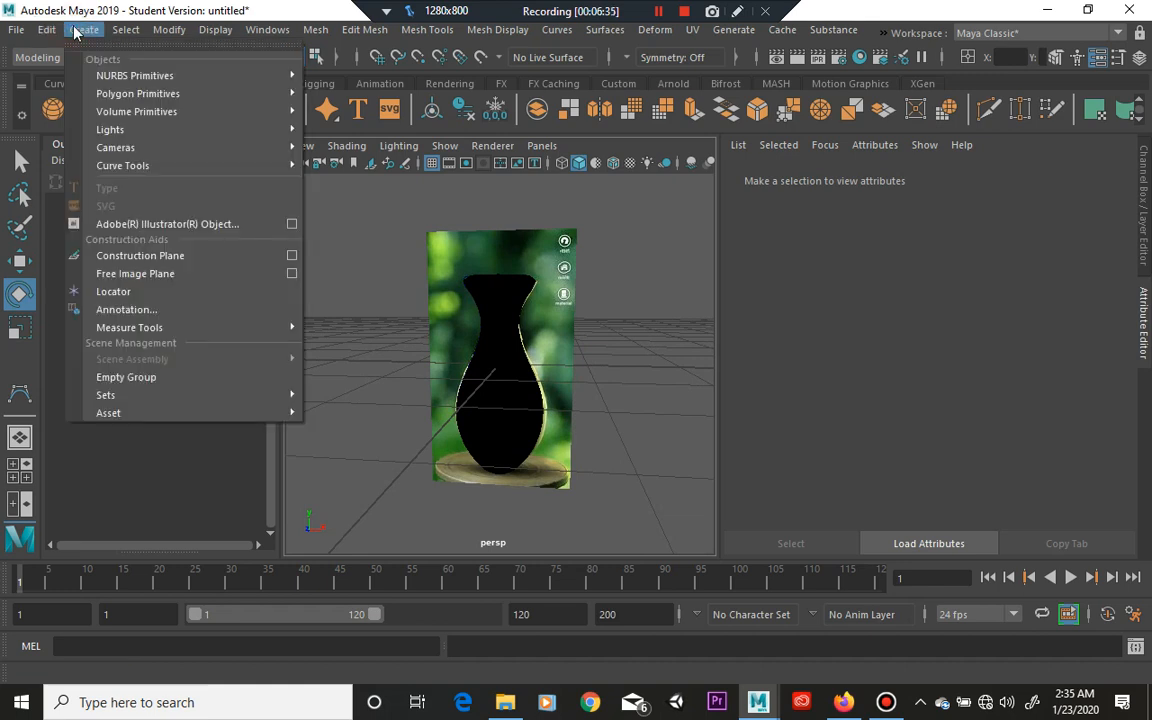
pyautogui.click(160, 125)
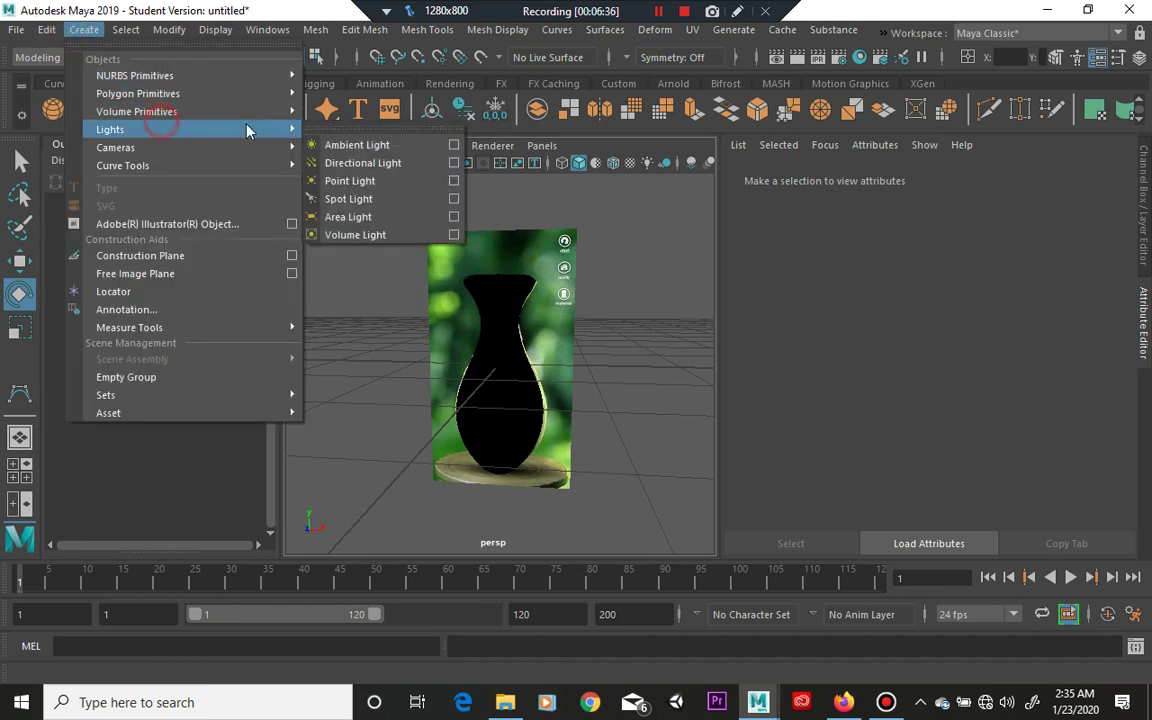
pyautogui.click(384, 143)
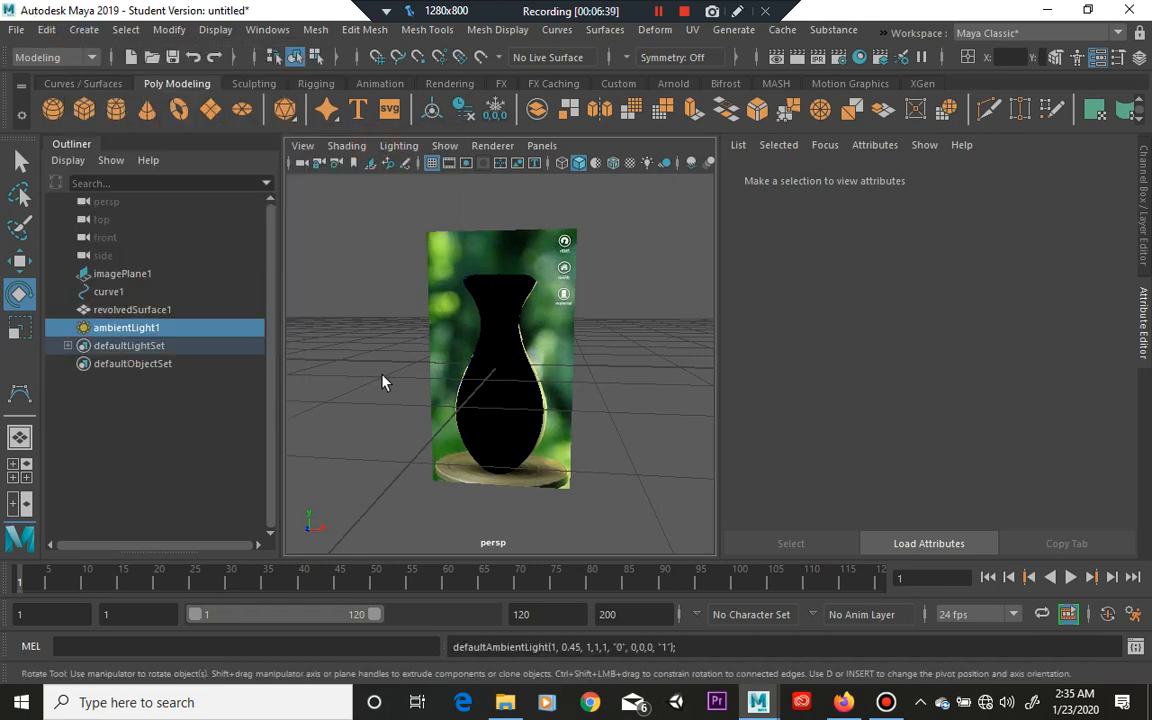
pyautogui.press('e')
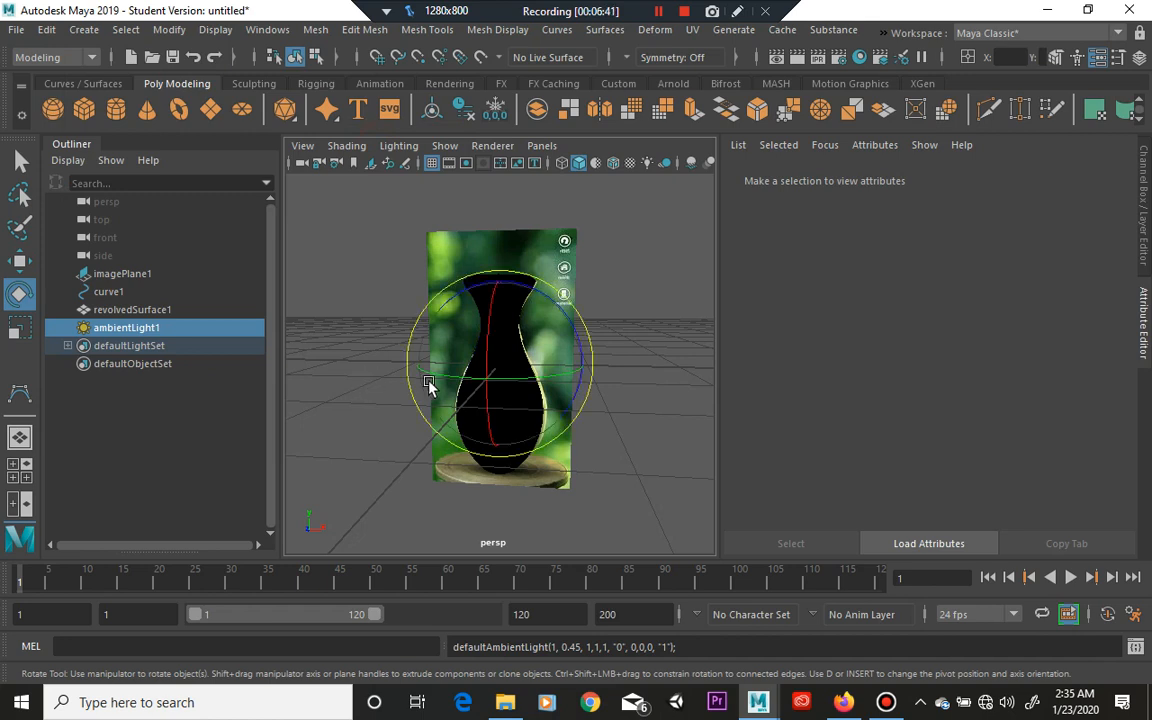
pyautogui.hotkey('ctrl', 'a')
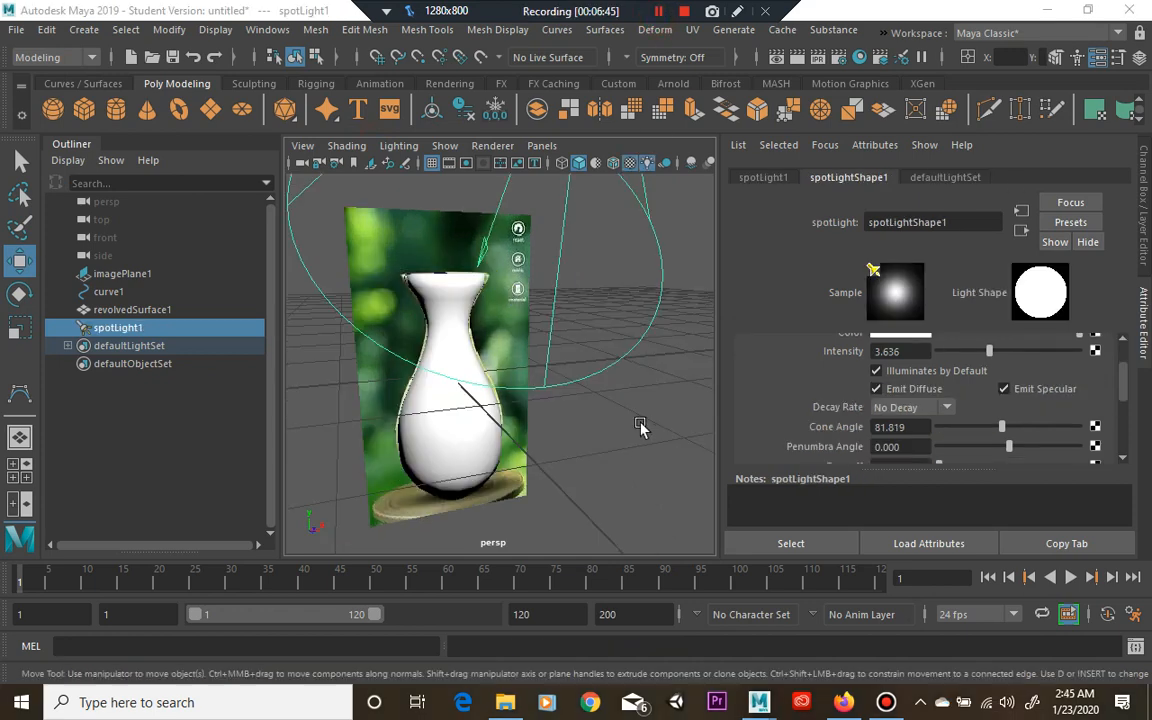
pyautogui.scroll(-5, 633, 425)
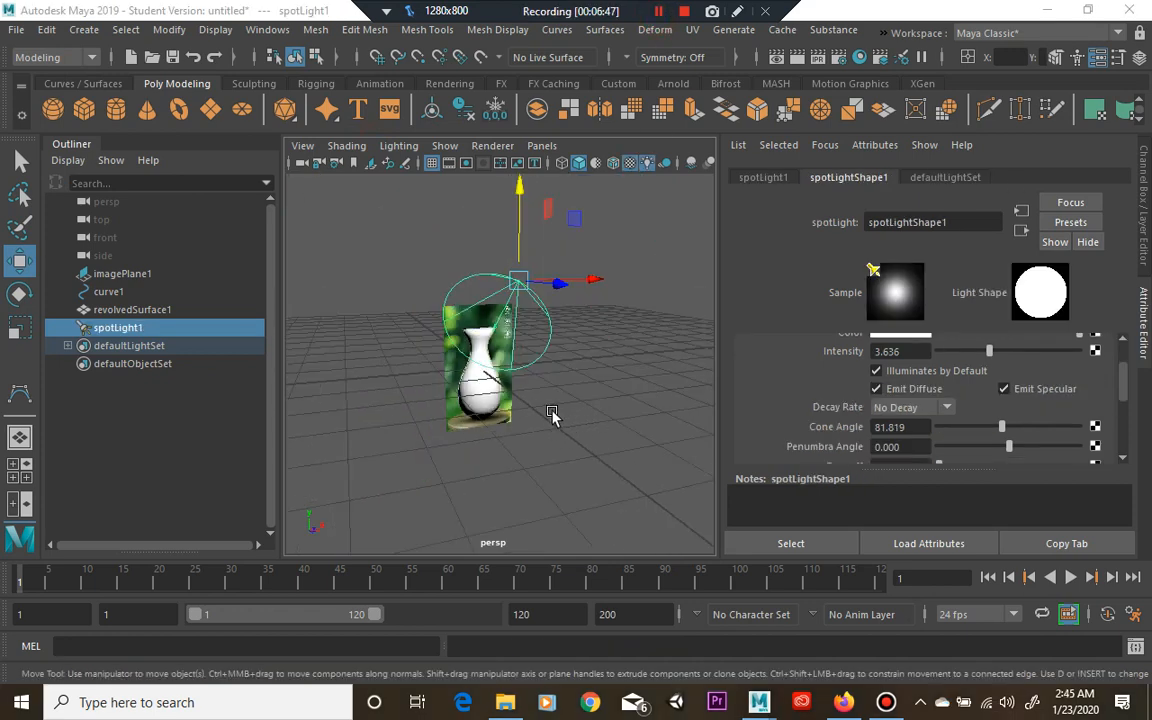
# Step: Turn on viewport shadows from the Lighting menu while facing the vase and spotlight
pyautogui.moveTo(590, 377)
pyautogui.keyDown('alt'); pyautogui.mouseDown()
pyautogui.moveTo(557, 377)
pyautogui.moveTo(450, 420)
pyautogui.mouseUp(); pyautogui.keyUp('alt')
pyautogui.scroll(5, 557, 377)
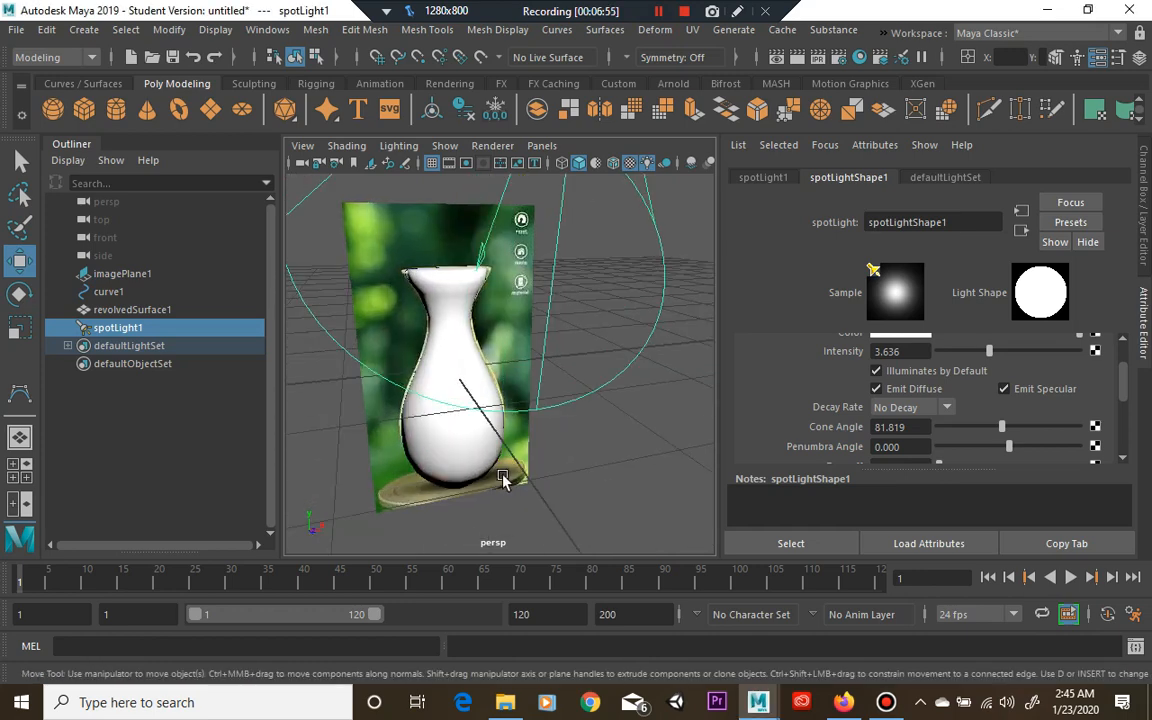
pyautogui.moveTo(448, 430)
pyautogui.keyDown('alt'); pyautogui.mouseDown()
pyautogui.moveTo(506, 481)
pyautogui.moveTo(430, 368)
pyautogui.moveTo(405, 250)
pyautogui.mouseUp(); pyautogui.keyUp('alt')
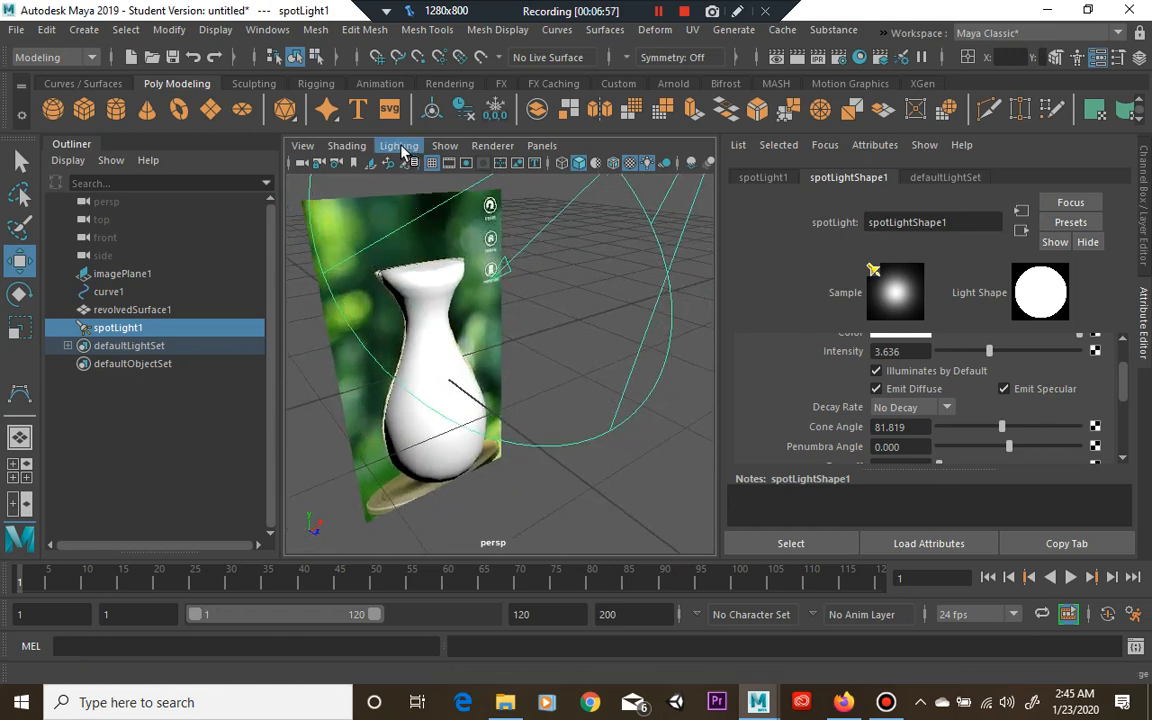
pyautogui.click(400, 146)
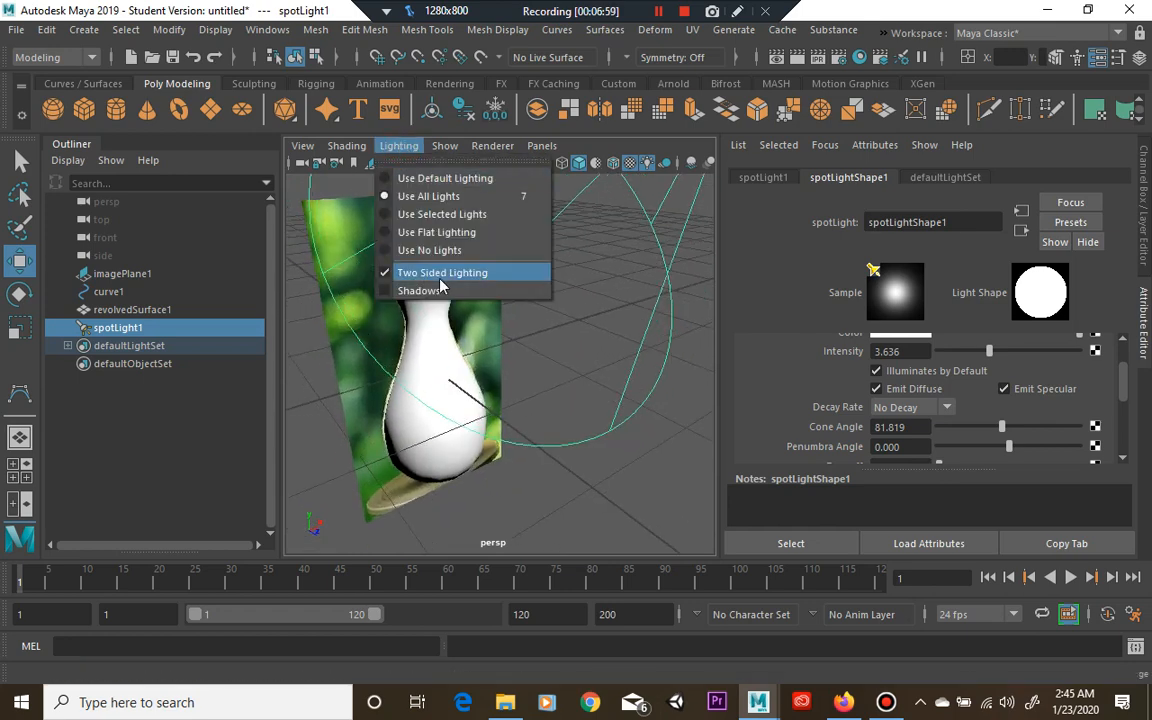
pyautogui.click(307, 412)
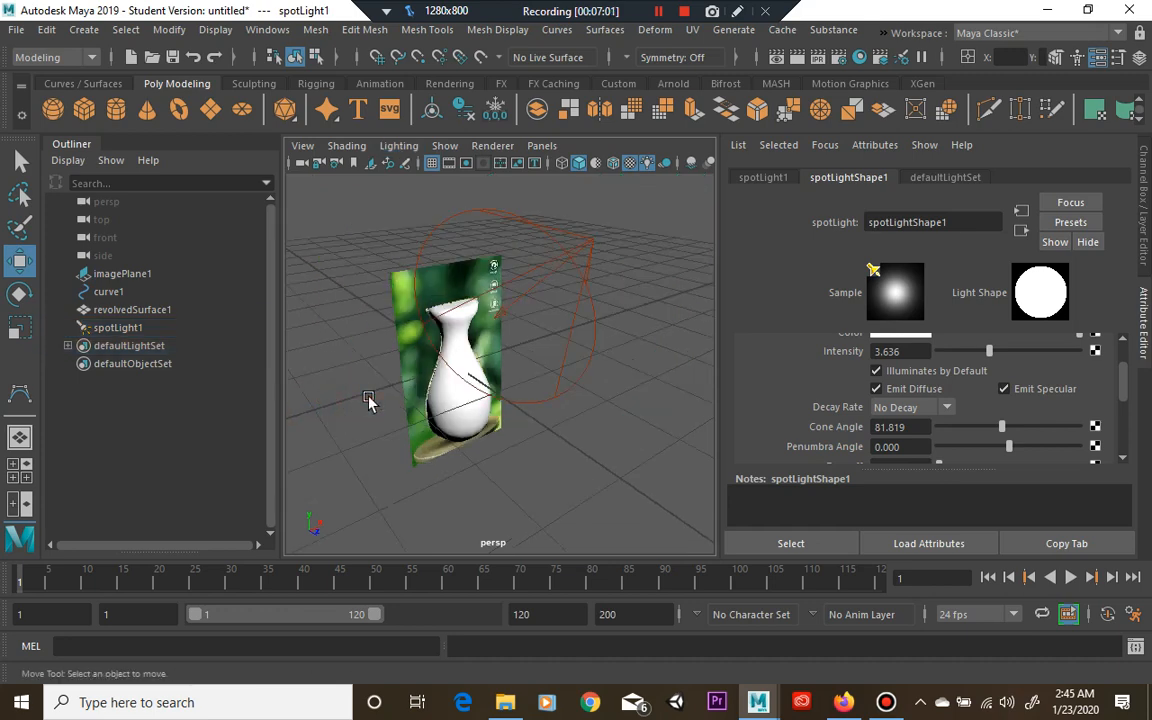
# Step: Orbit around the shadowed vase and spotlight to check the lighting from several angles
pyautogui.moveTo(327, 404)
pyautogui.keyDown('alt'); pyautogui.mouseDown()
pyautogui.moveTo(555, 401)
pyautogui.moveTo(396, 387)
pyautogui.moveTo(341, 335)
pyautogui.moveTo(437, 338)
pyautogui.mouseUp(); pyautogui.keyUp('alt')
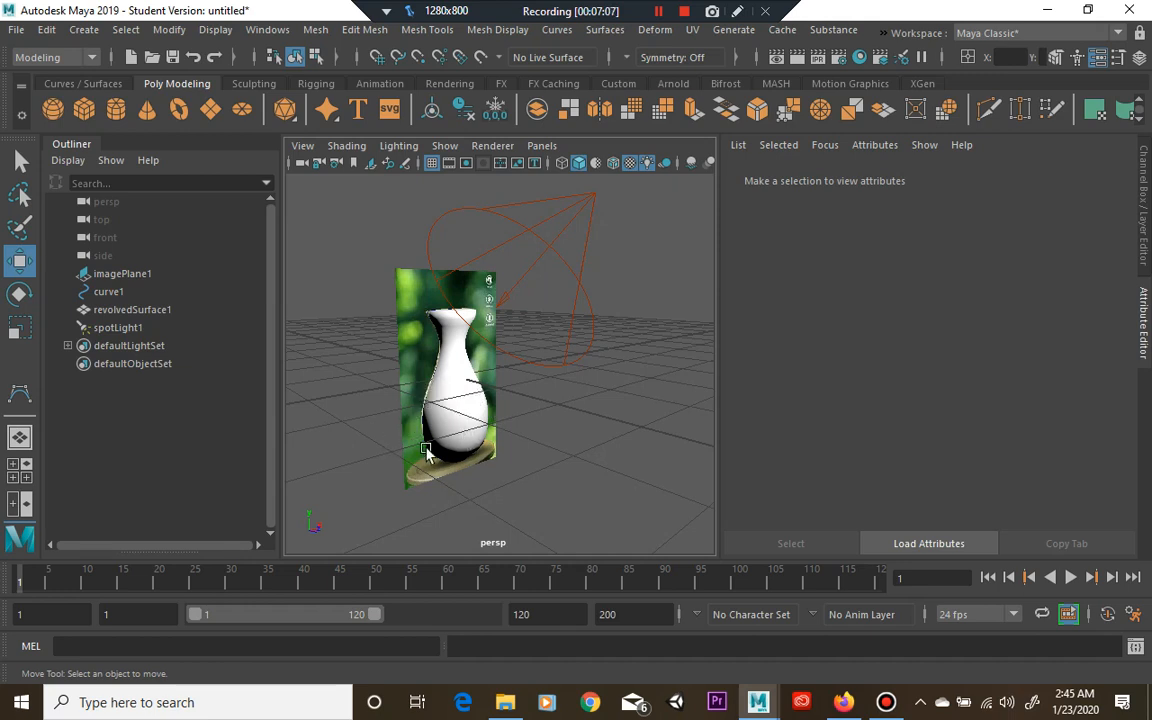
pyautogui.keyDown('alt'); pyautogui.moveTo(380, 398); pyautogui.dragTo(391, 395); pyautogui.keyUp('alt')
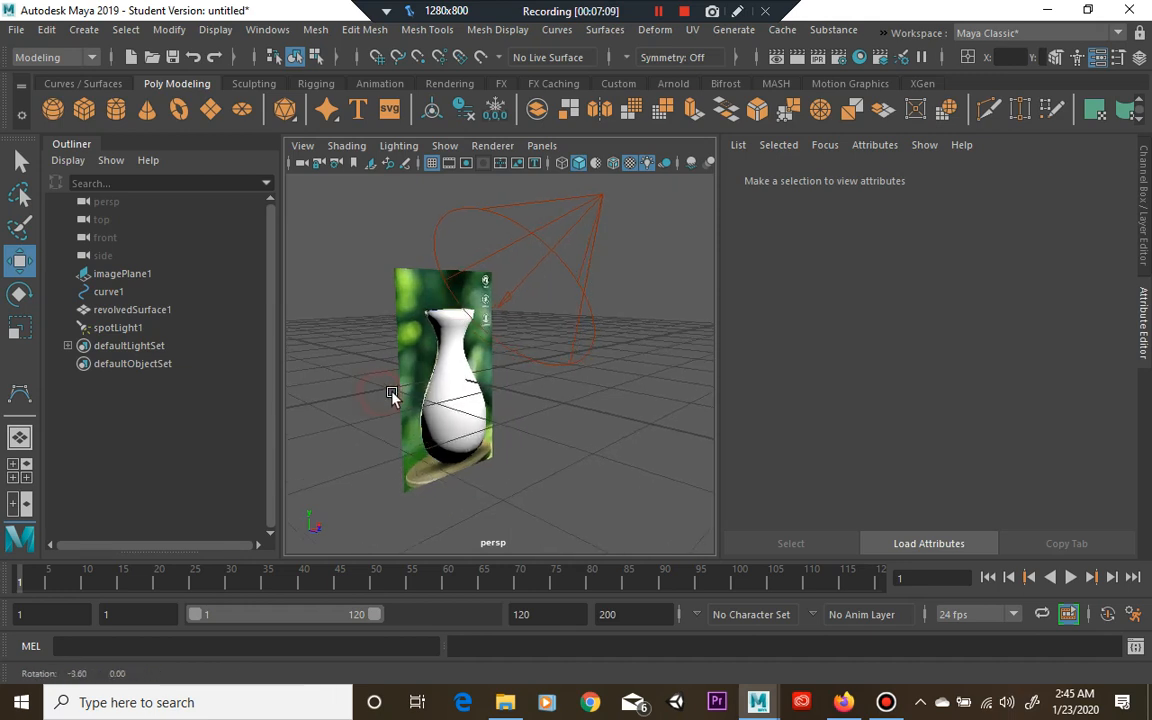
pyautogui.keyDown('alt'); pyautogui.moveTo(470, 422); pyautogui.dragTo(520, 305); pyautogui.keyUp('alt')
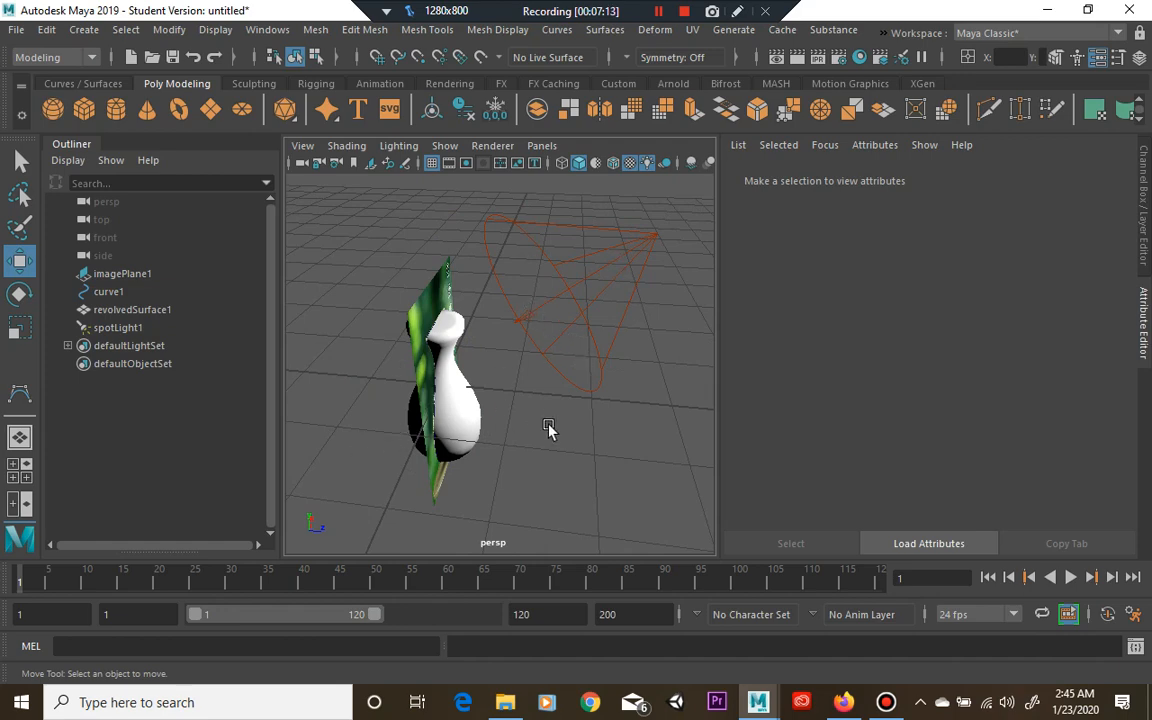
pyautogui.moveTo(548, 432)
pyautogui.keyDown('alt'); pyautogui.mouseDown()
pyautogui.moveTo(468, 399)
pyautogui.moveTo(437, 409)
pyautogui.moveTo(450, 391)
pyautogui.mouseUp(); pyautogui.keyUp('alt')
pyautogui.scroll(5, 470, 400)
# Step: Put imagePlane1 into a new display layer1 and hide that layer
pyautogui.click(520, 315)
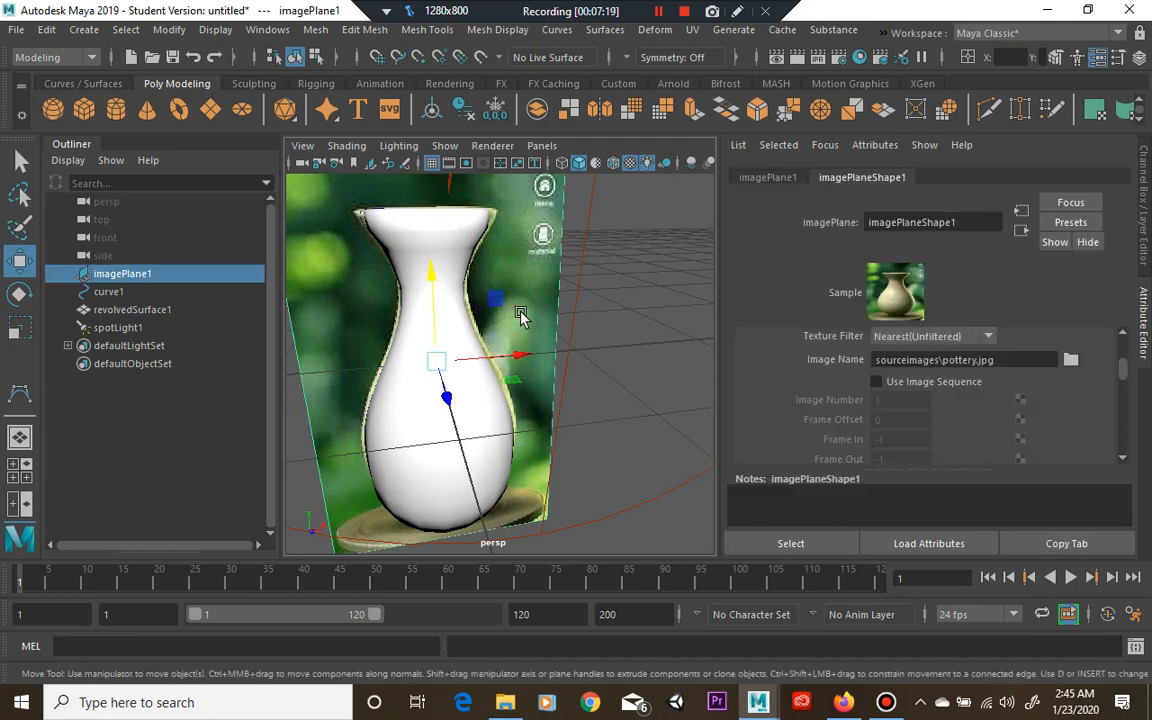
pyautogui.click(1139, 57)
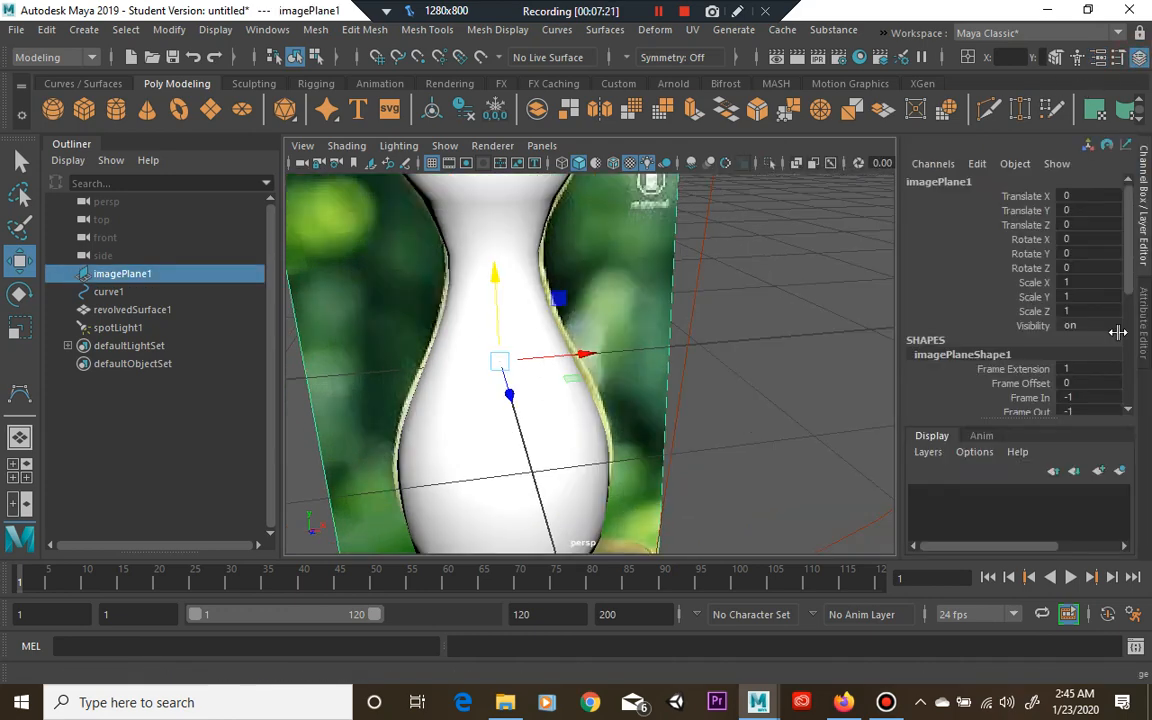
pyautogui.click(1099, 470)
pyautogui.click(1027, 497)
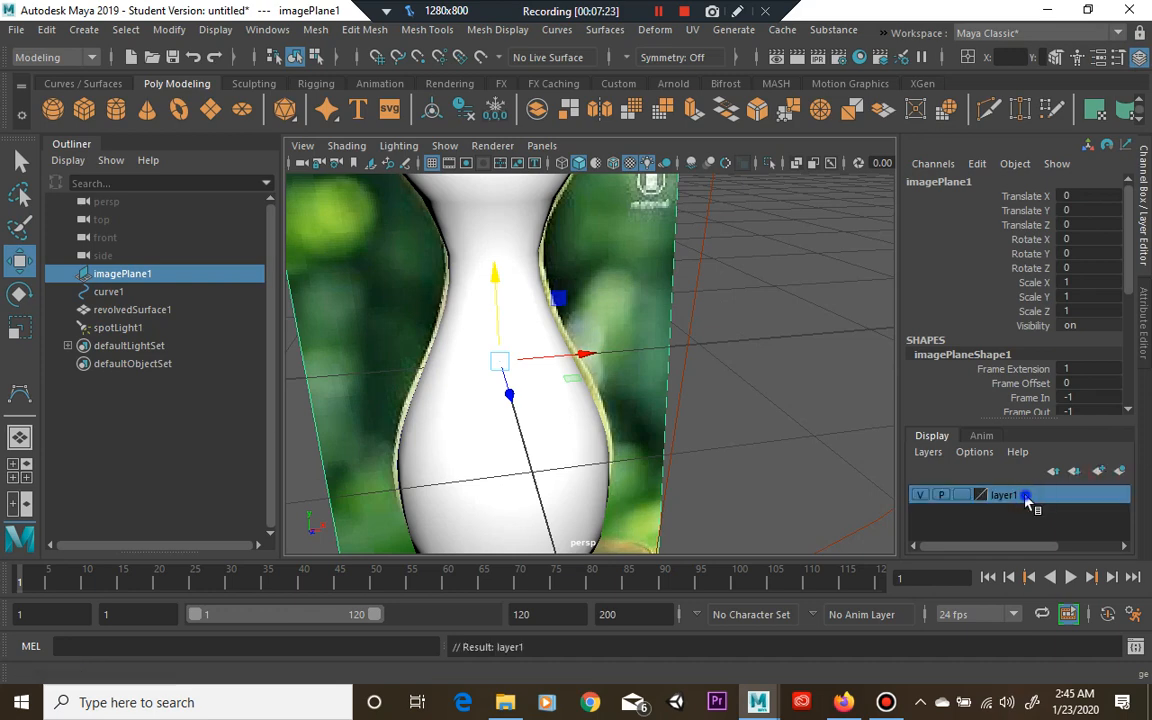
pyautogui.rightClick(1027, 497)
pyautogui.click(1025, 532)
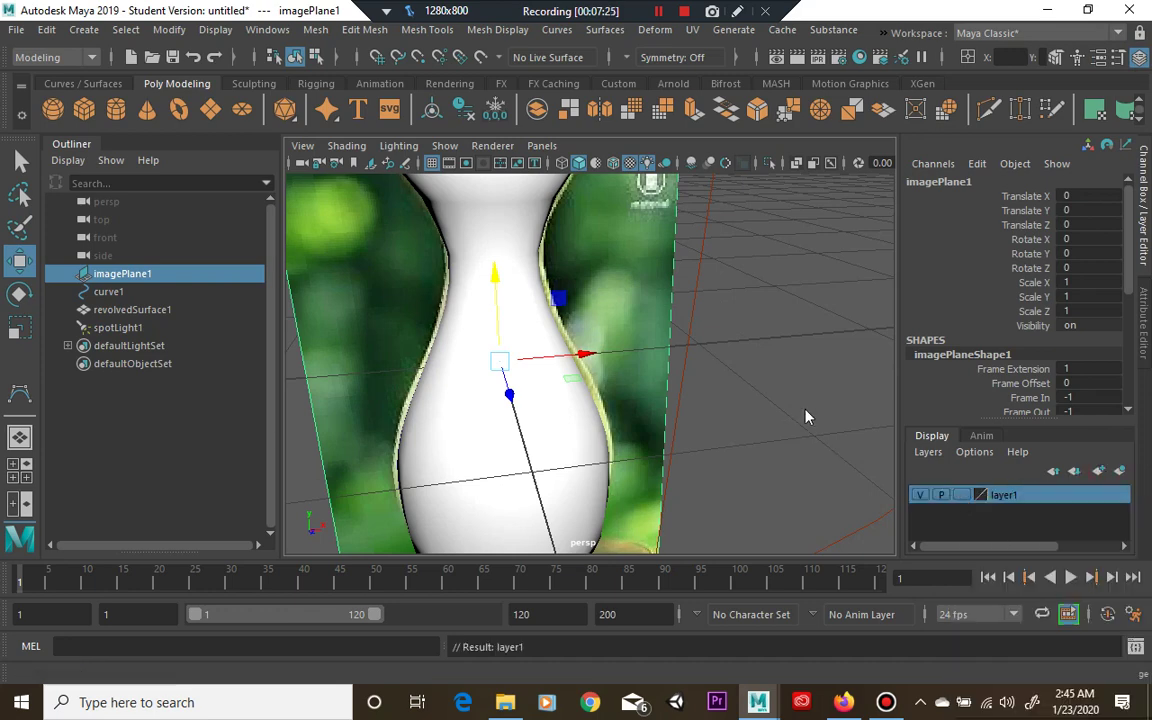
pyautogui.click(920, 494)
# Step: Orbit the view around the vase now standing alone without the reference image
pyautogui.moveTo(702, 329)
pyautogui.keyDown('alt'); pyautogui.mouseDown()
pyautogui.moveTo(689, 329)
pyautogui.moveTo(788, 375)
pyautogui.moveTo(581, 273)
pyautogui.moveTo(763, 372)
pyautogui.moveTo(702, 368)
pyautogui.moveTo(681, 386)
pyautogui.moveTo(630, 391)
pyautogui.moveTo(730, 322)
pyautogui.moveTo(676, 345)
pyautogui.moveTo(672, 326)
pyautogui.mouseUp(); pyautogui.keyUp('alt')
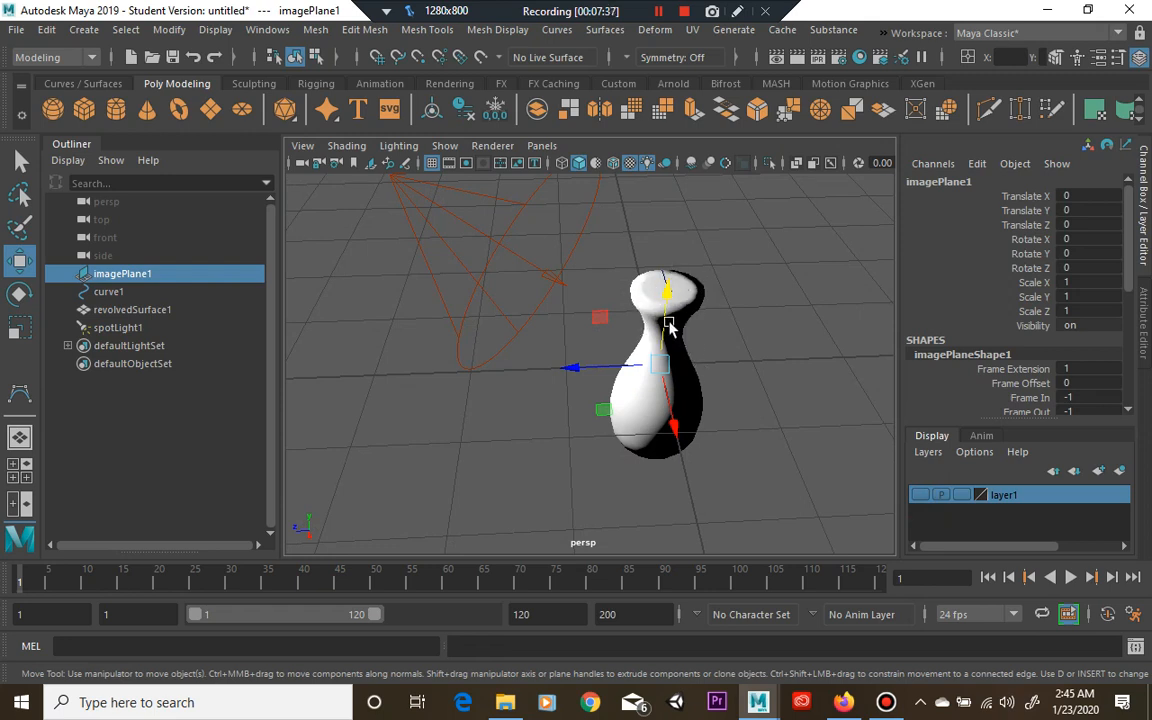
pyautogui.keyDown('alt'); pyautogui.moveTo(635, 402); pyautogui.dragTo(753, 357); pyautogui.keyUp('alt')
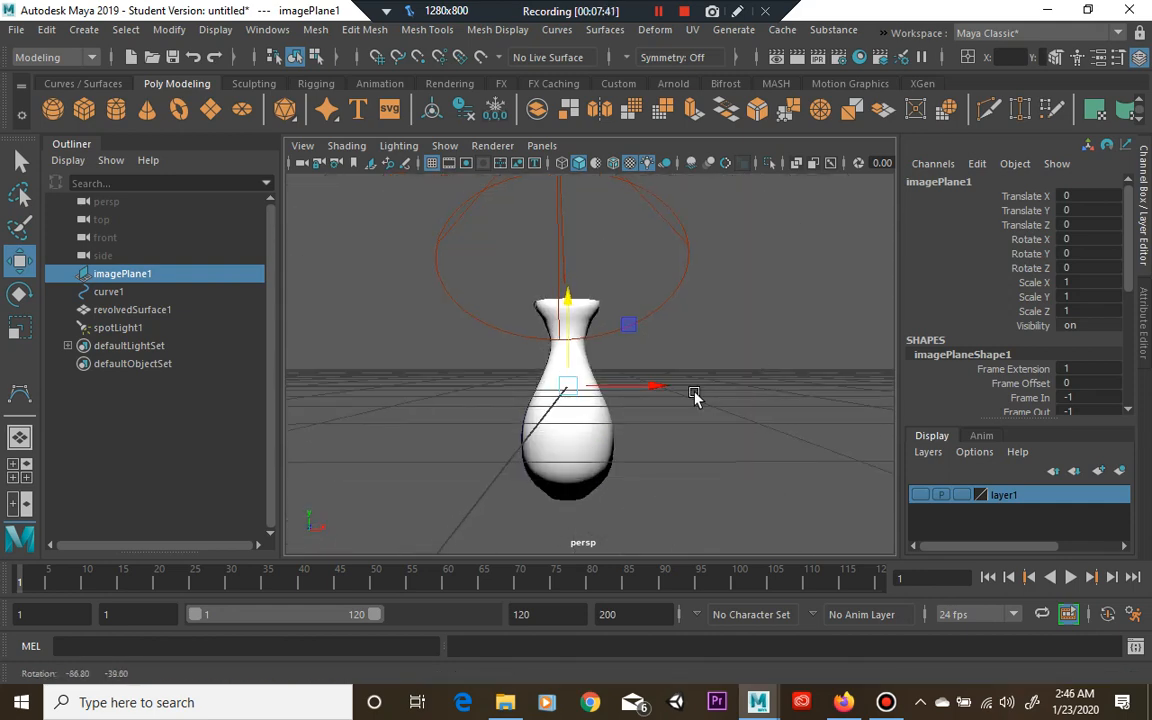
pyautogui.keyDown('alt'); pyautogui.moveTo(699, 395); pyautogui.dragTo(738, 391); pyautogui.keyUp('alt')
pyautogui.click(738, 391)
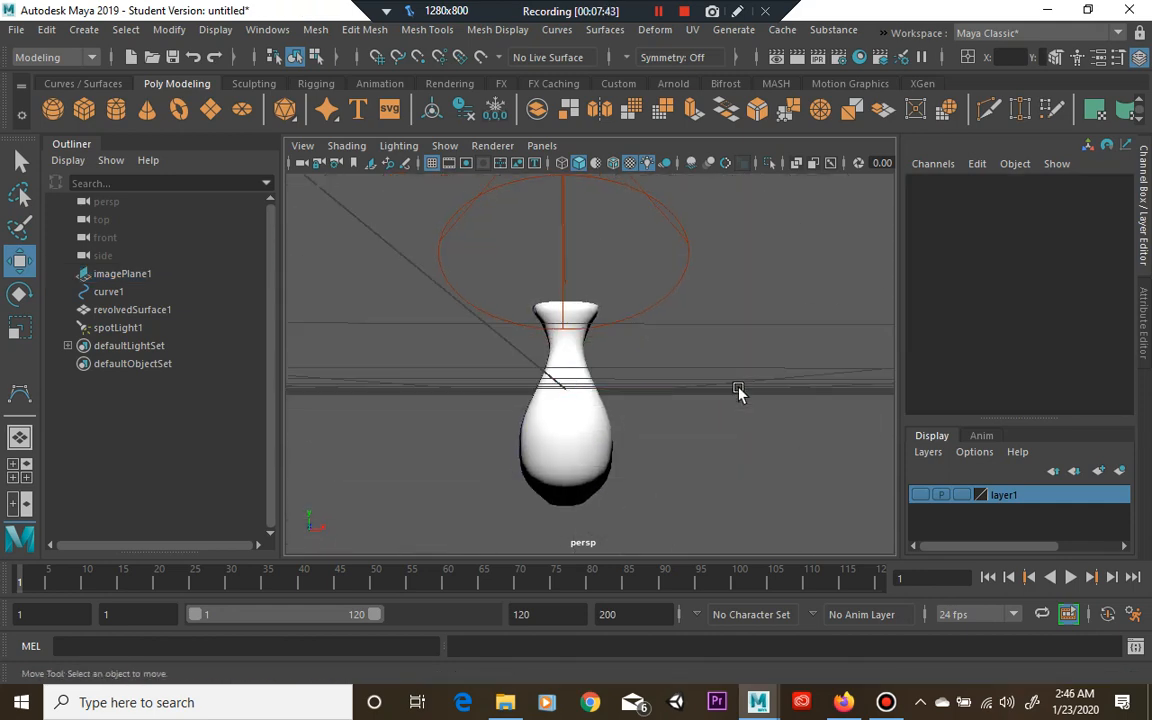